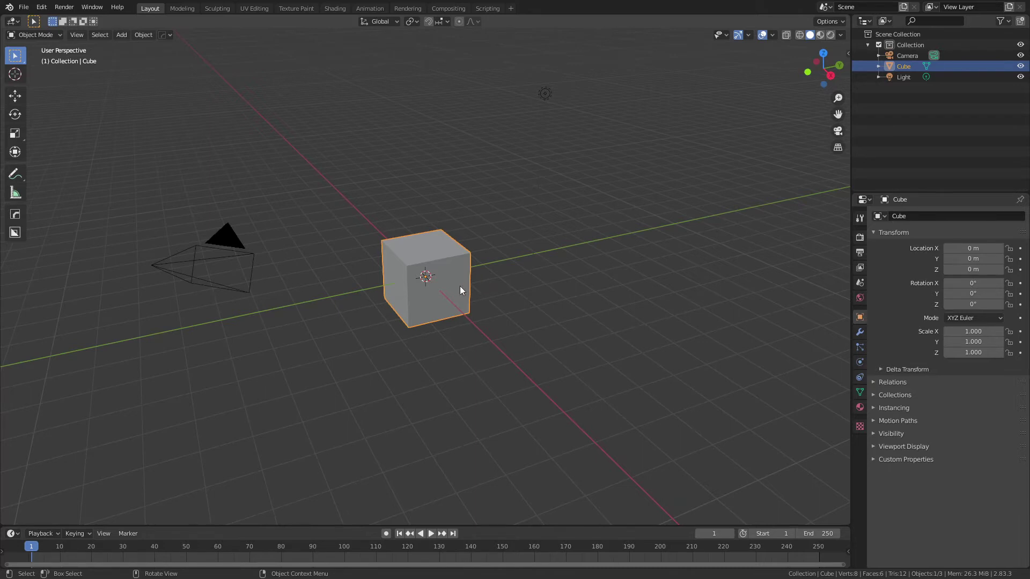
Delete the default cube and the light from the scene
{"action": "key", "text": "x"}
{"action": "left_click", "coordinate": [459, 286]}
{"action": "left_click", "coordinate": [548, 93]}
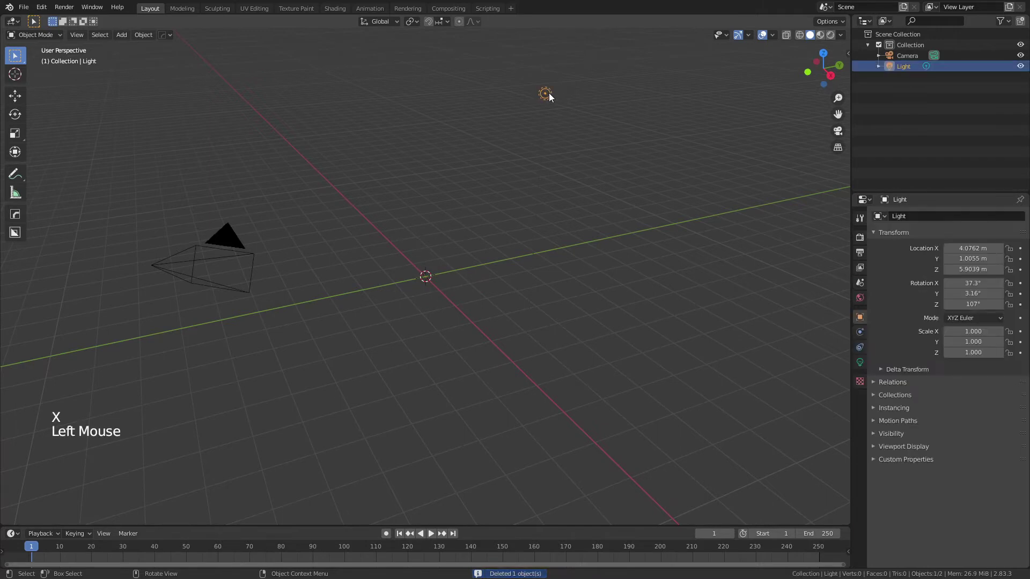
{"action": "key", "text": "x"}
{"action": "left_click", "coordinate": [549, 94]}
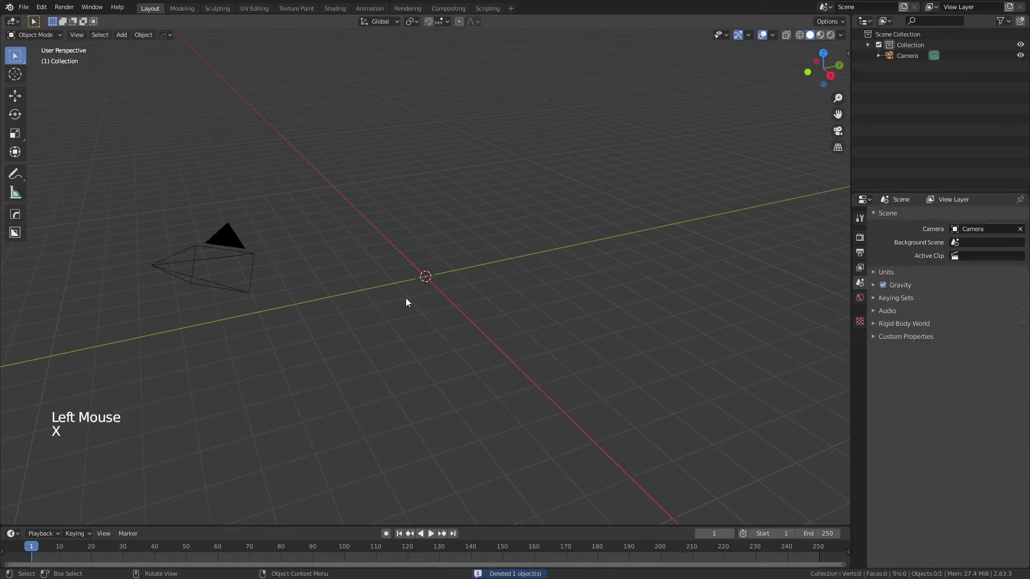
Add a mesh plane at the world origin
{"action": "key", "text": "shift+a"}
{"action": "mouse_move", "coordinate": [405, 298]}
{"action": "left_click", "coordinate": [451, 300]}
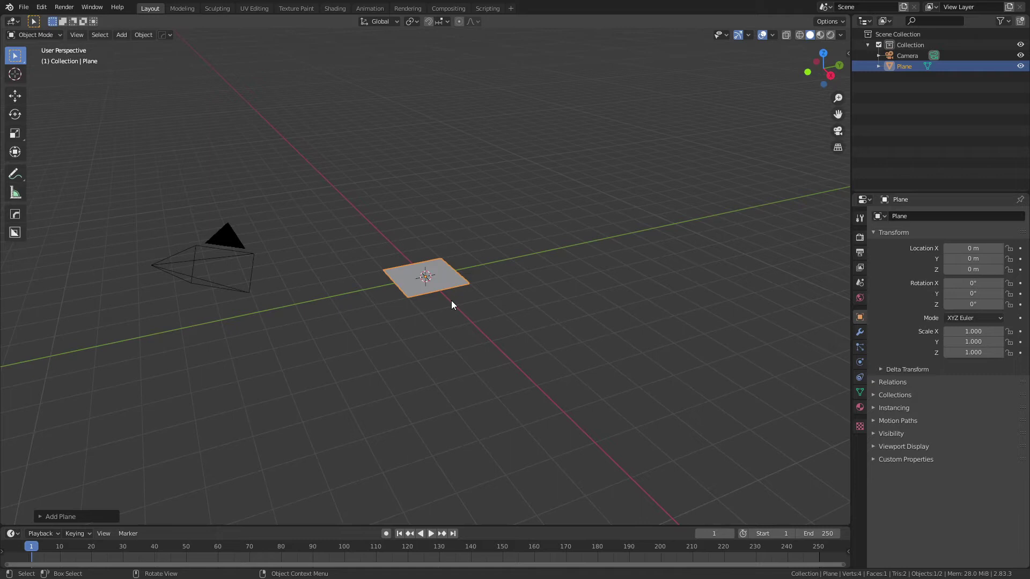
In top view, scale the plane to 0.8 on X and 0.7 on Y
{"action": "key", "text": "KP_7"}
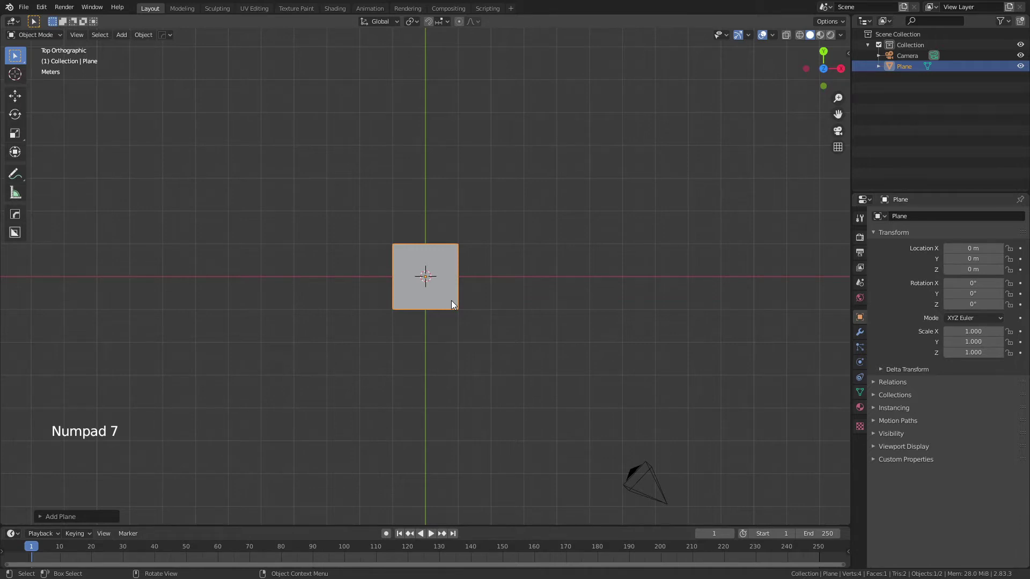
{"action": "scroll", "coordinate": [451, 304], "scroll_direction": "up", "scroll_amount": 5}
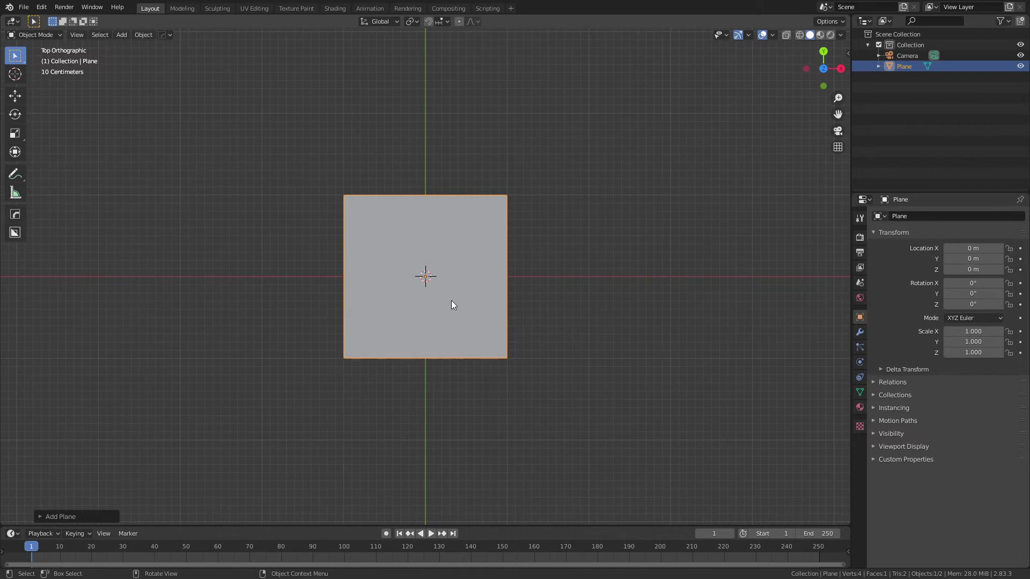
{"action": "type", "text": "sx.8"}
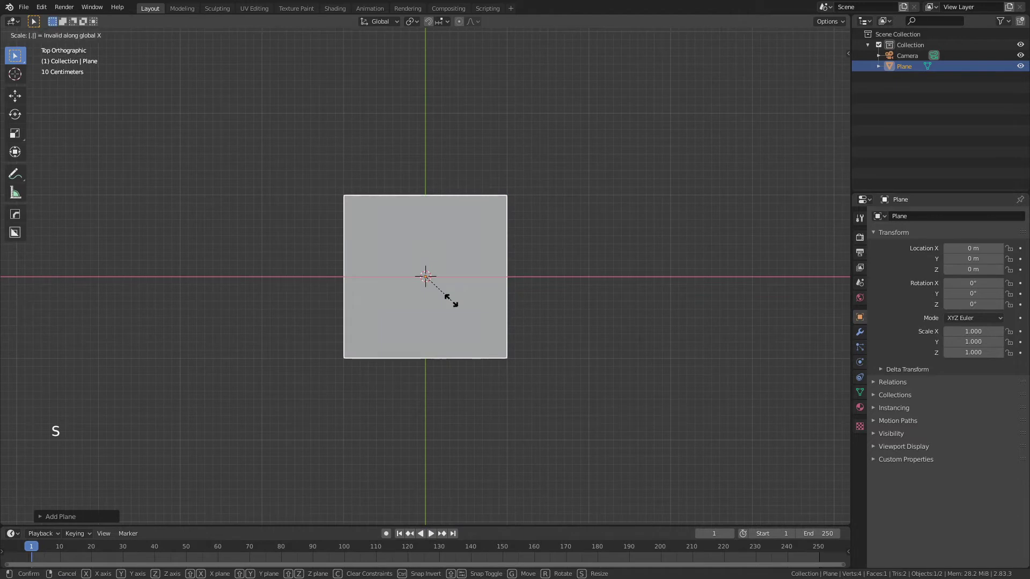
{"action": "key", "text": "Return"}
{"action": "type", "text": "s"}
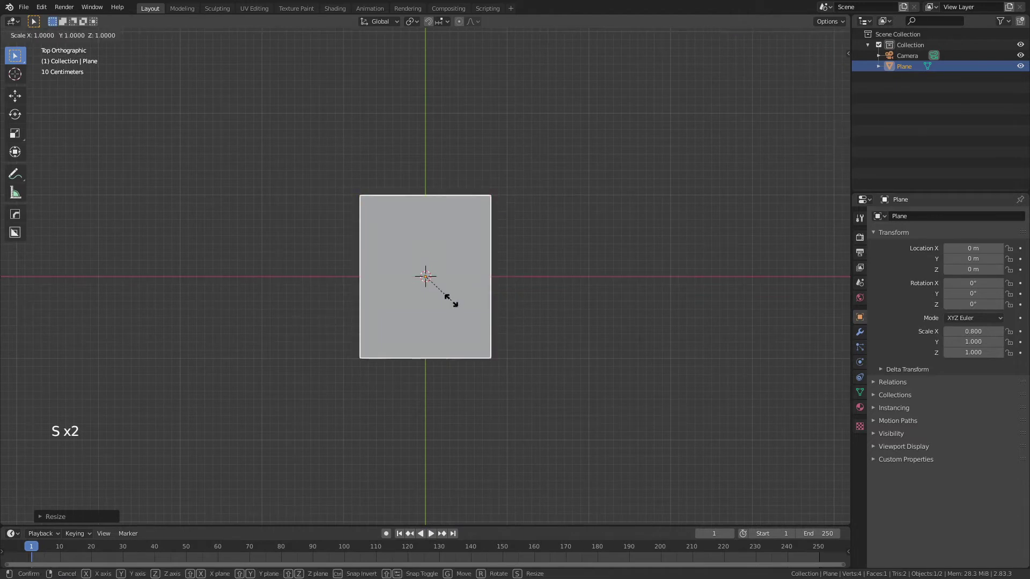
{"action": "type", "text": "y.7"}
{"action": "key", "text": "Return"}
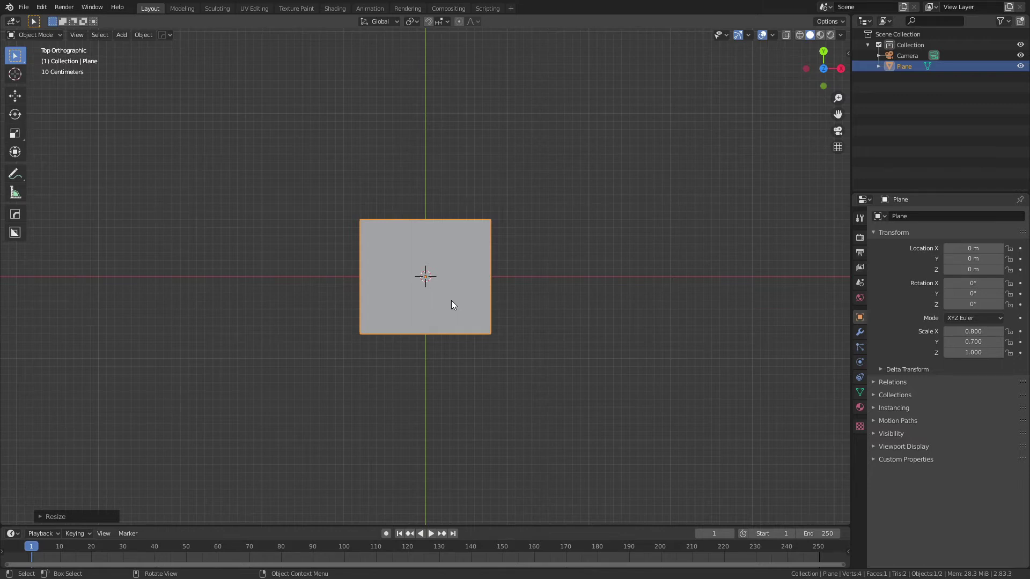
Give the plane an Array modifier with relative X offset 1.1 and count 3
{"action": "scroll", "coordinate": [452, 301], "scroll_direction": "down", "scroll_amount": 2}
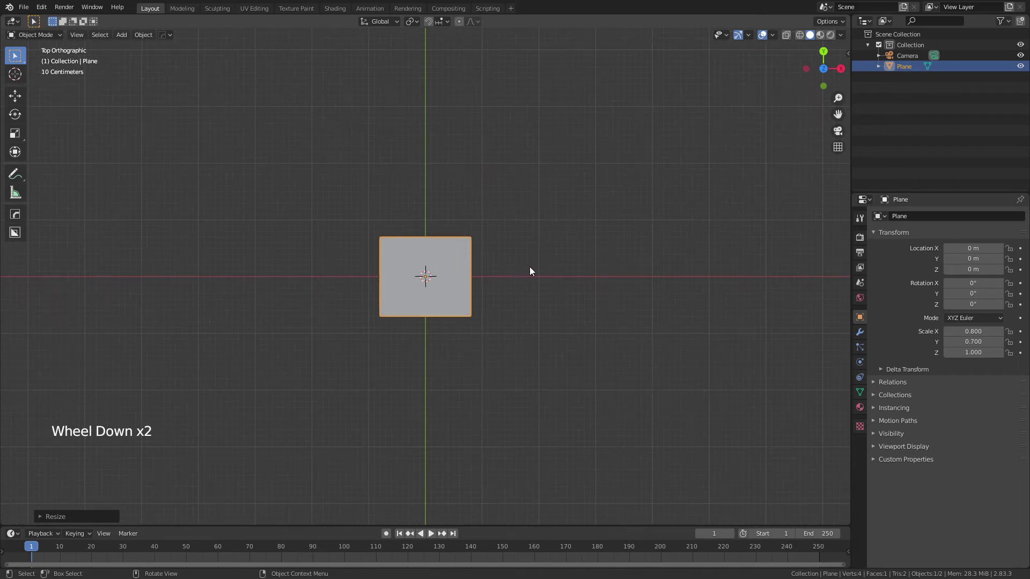
{"action": "left_click", "coordinate": [858, 331]}
{"action": "left_click", "coordinate": [904, 215]}
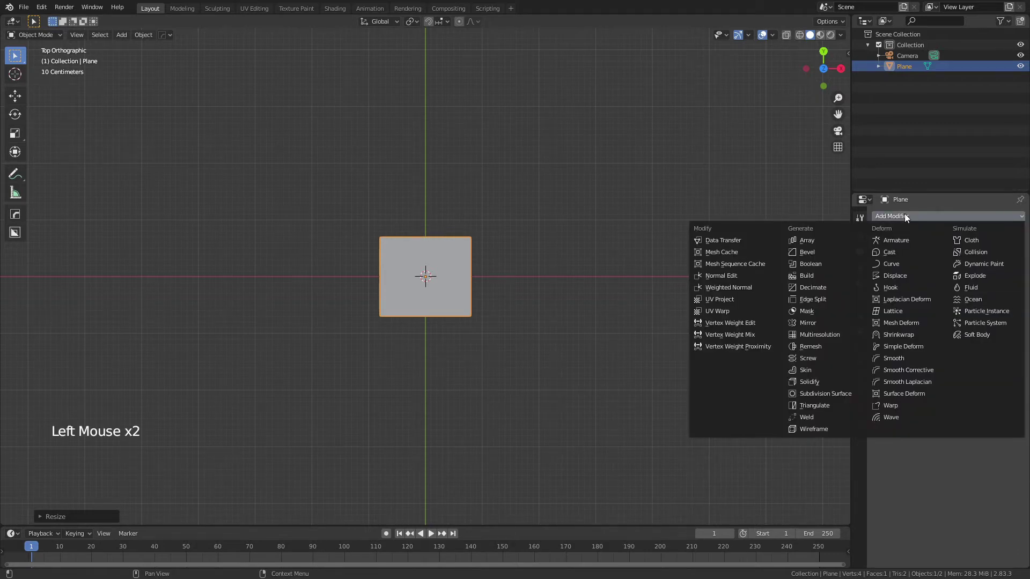
{"action": "left_click", "coordinate": [829, 239]}
{"action": "left_click", "coordinate": [978, 327]}
{"action": "type", "text": "1.1"}
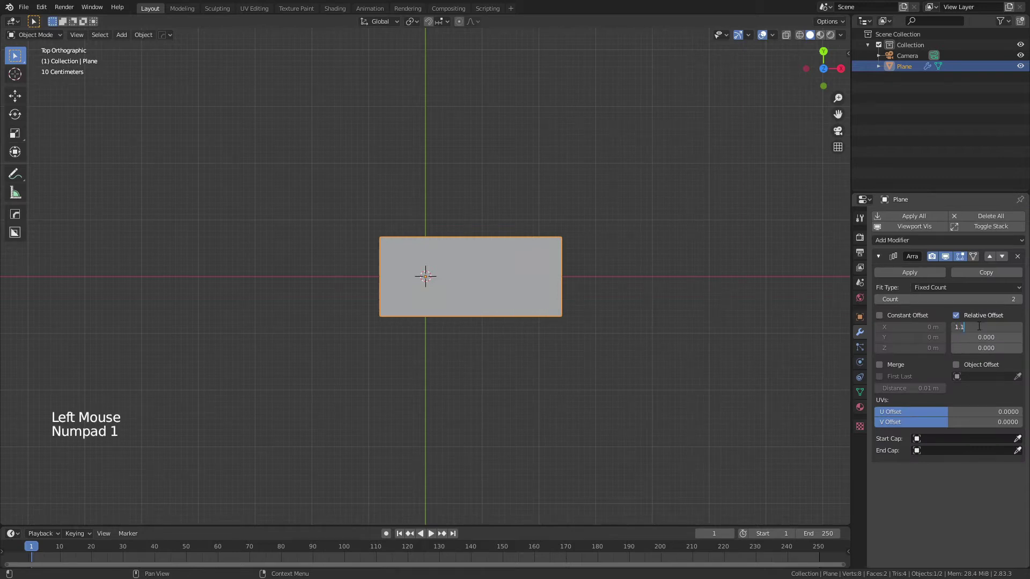
{"action": "key", "text": "Return"}
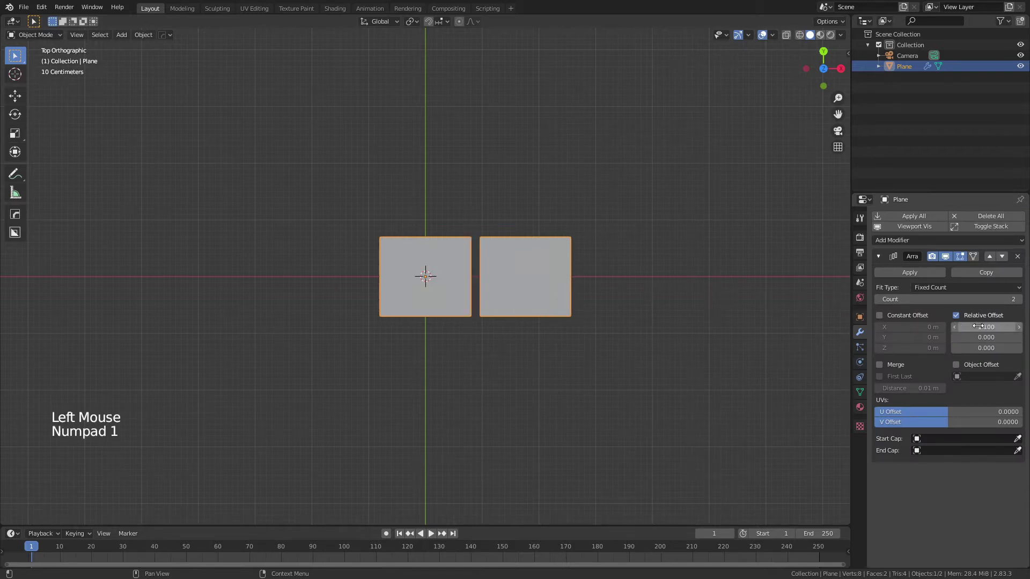
{"action": "middle_click_drag", "start_coordinate": [632, 362], "coordinate": [585, 341], "text": "shift"}
{"action": "left_click", "coordinate": [1019, 299]}
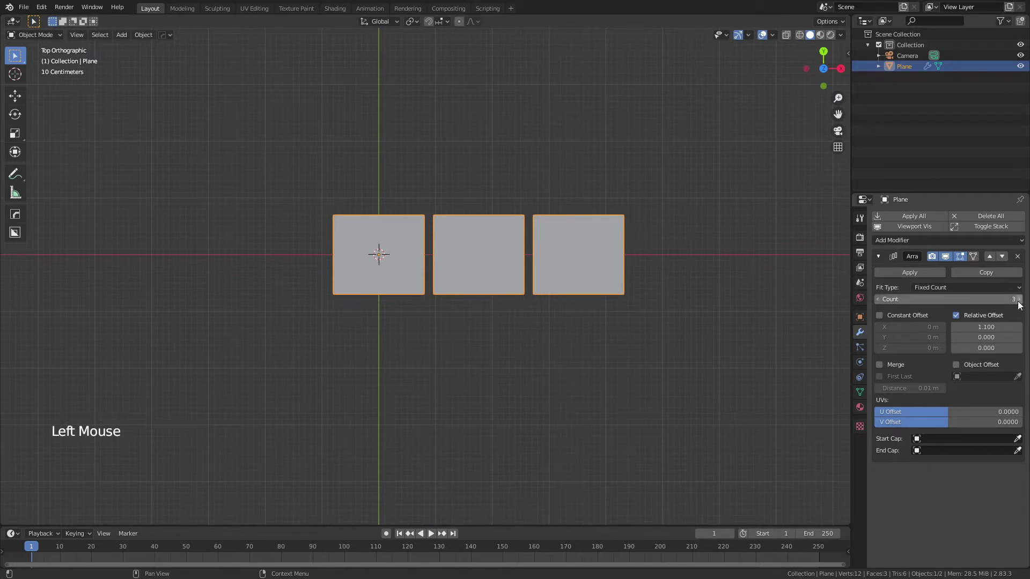
Raise the first array to 5 copies and add a second Array modifier
{"action": "left_click", "coordinate": [1019, 299]}
{"action": "left_click", "coordinate": [1018, 299]}
{"action": "left_click", "coordinate": [878, 257]}
{"action": "left_click", "coordinate": [884, 241]}
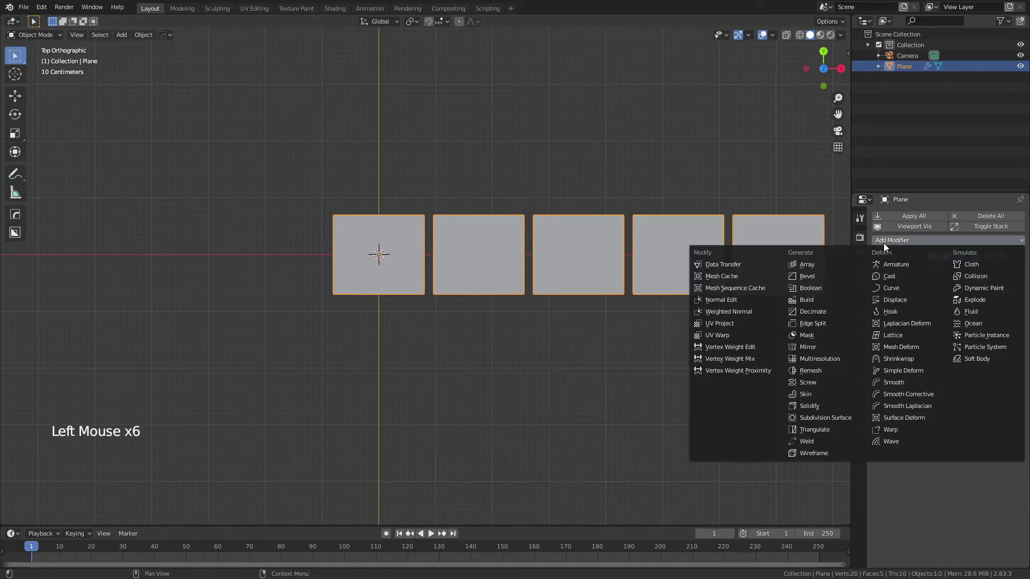
{"action": "left_click", "coordinate": [837, 275]}
Set the second array to X offset 0, Y offset -1.1 and 3 copies
{"action": "left_click", "coordinate": [986, 356]}
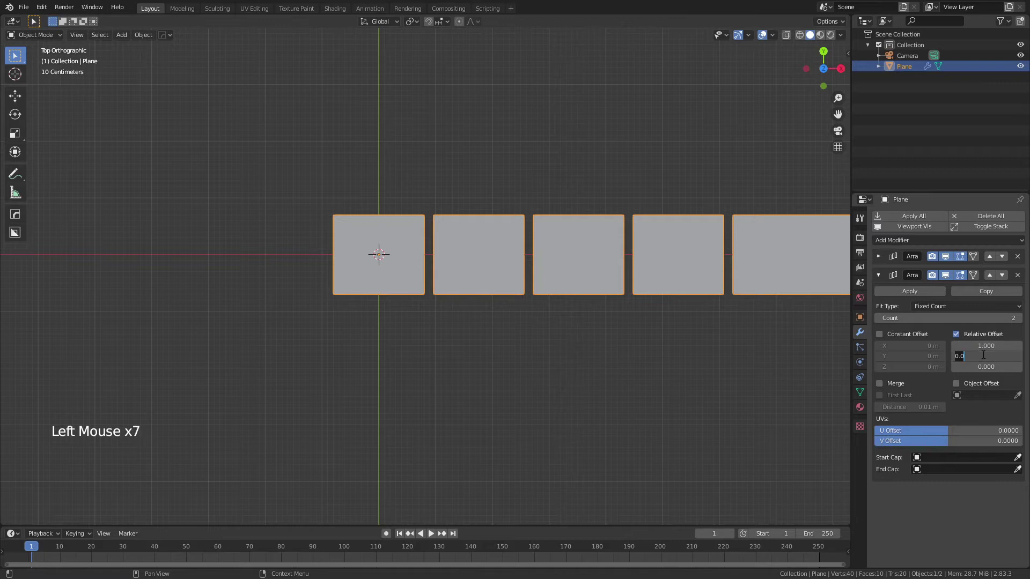
{"action": "type", "text": "1.1"}
{"action": "key", "text": "Return"}
{"action": "left_click", "coordinate": [988, 346]}
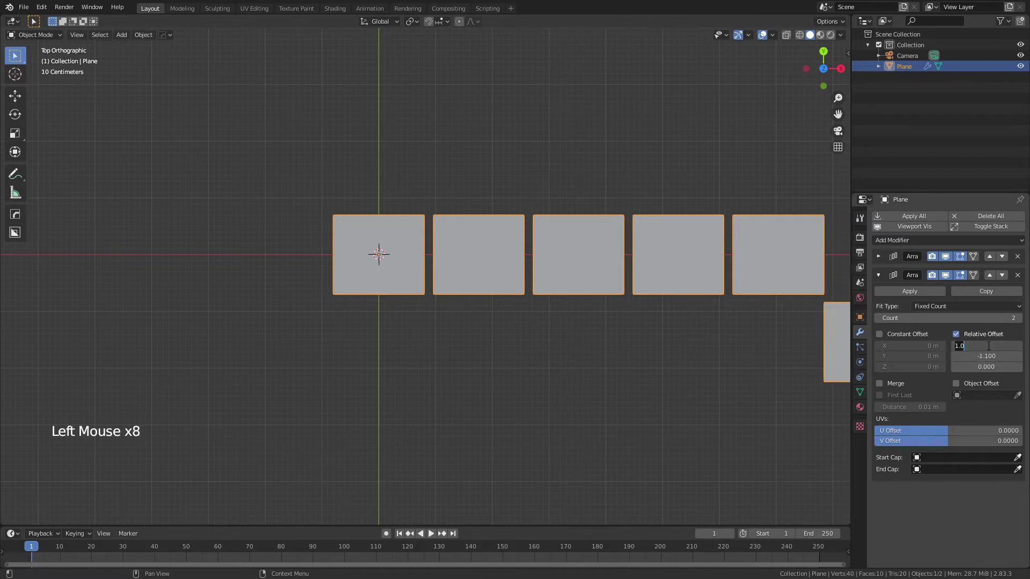
{"action": "type", "text": "0"}
{"action": "key", "text": "Return"}
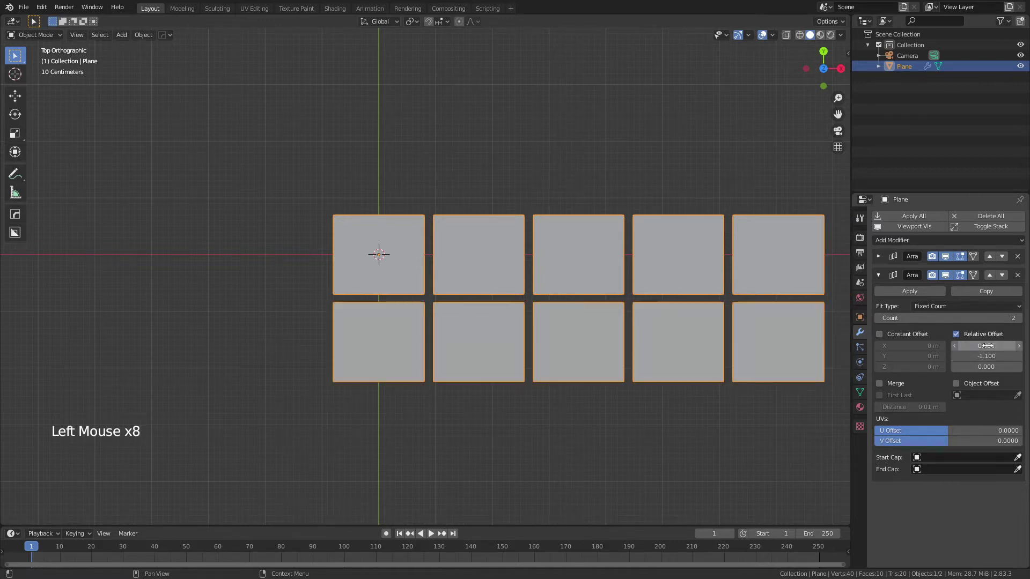
{"action": "left_click", "coordinate": [1019, 318]}
{"action": "middle_click_drag", "start_coordinate": [688, 376], "coordinate": [628, 349], "text": "shift"}
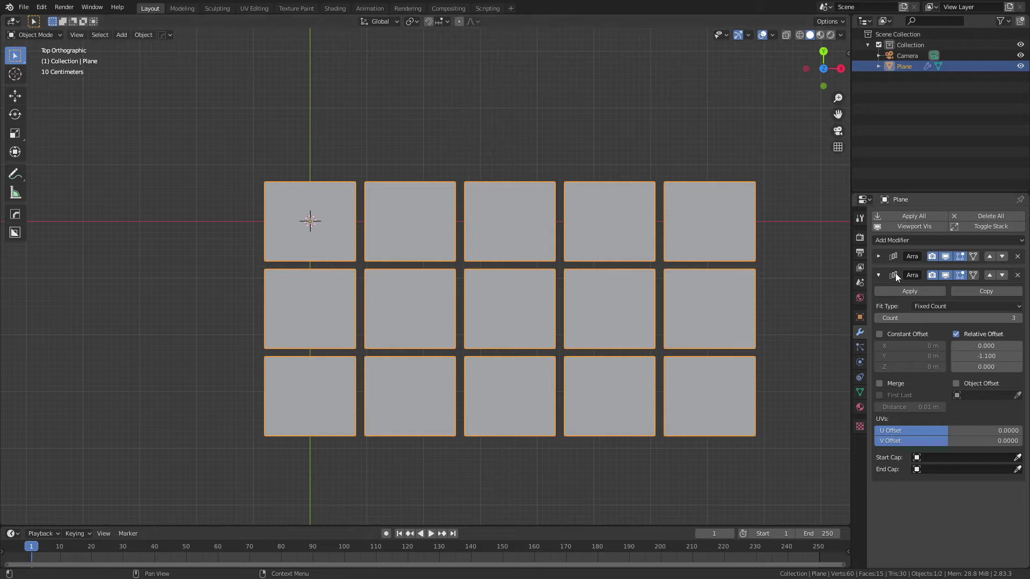
Reduce both Array modifiers to a count of 2, leaving a 2×2 grid
{"action": "left_click", "coordinate": [879, 275]}
{"action": "left_click", "coordinate": [878, 257]}
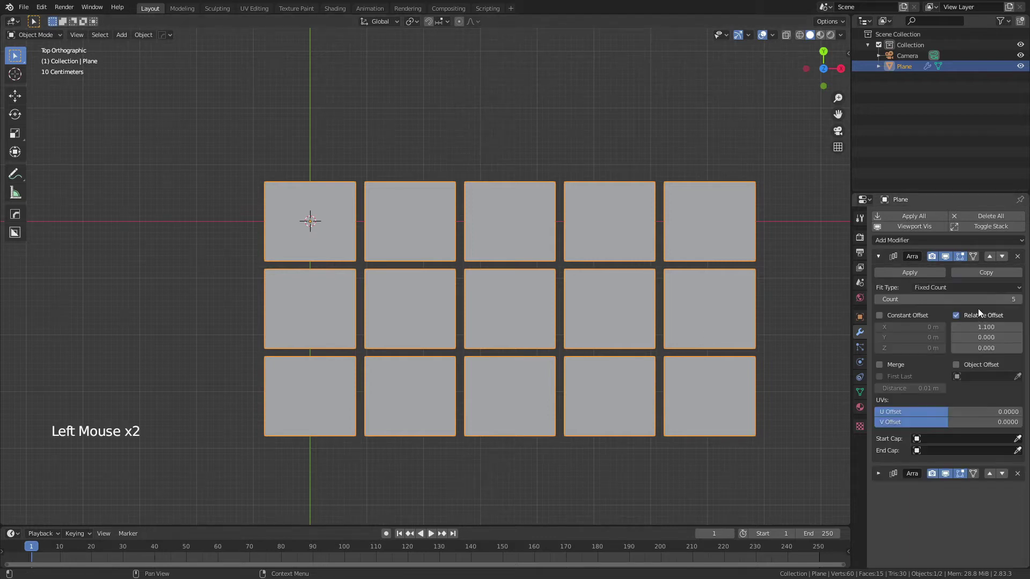
{"action": "left_click", "coordinate": [976, 301]}
{"action": "left_click_drag", "start_coordinate": [976, 300], "coordinate": [963, 320]}
{"action": "left_click", "coordinate": [878, 256]}
{"action": "left_click", "coordinate": [878, 274]}
{"action": "left_click", "coordinate": [878, 275]}
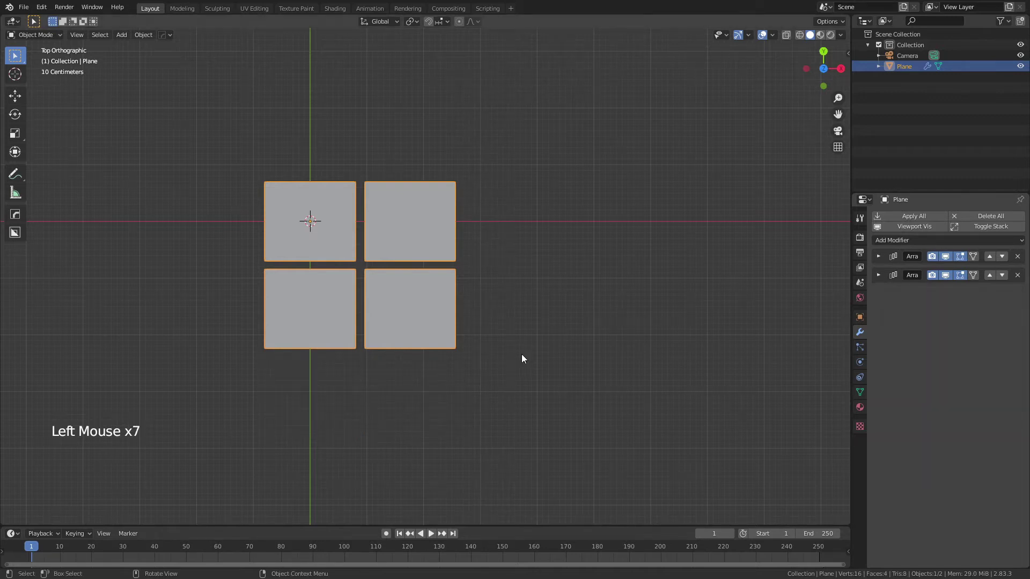
Apply both Array modifiers to bake the four faces into the mesh
{"action": "left_click", "coordinate": [877, 257]}
{"action": "left_click", "coordinate": [877, 254]}
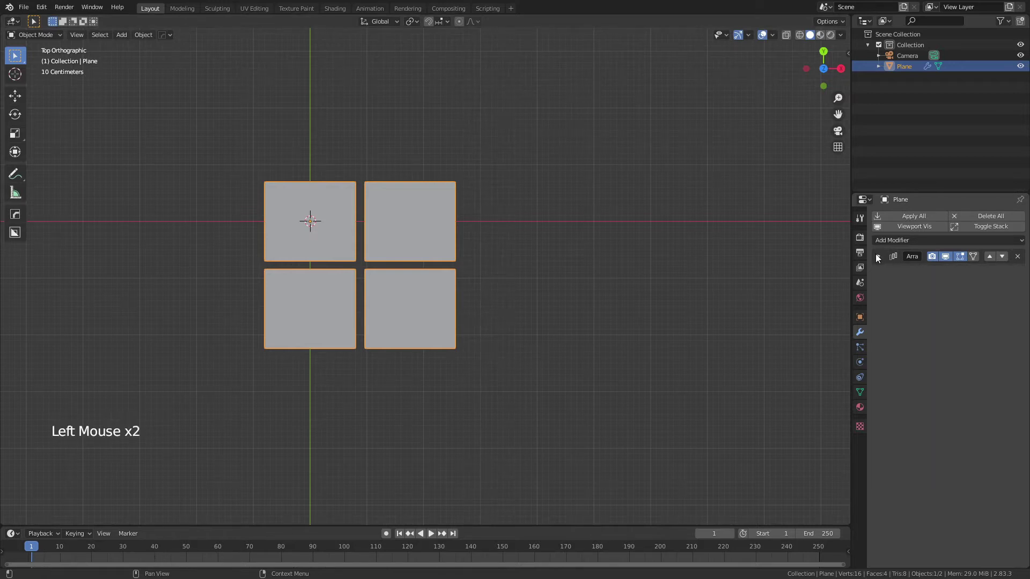
{"action": "left_click", "coordinate": [876, 255]}
{"action": "left_click", "coordinate": [890, 271]}
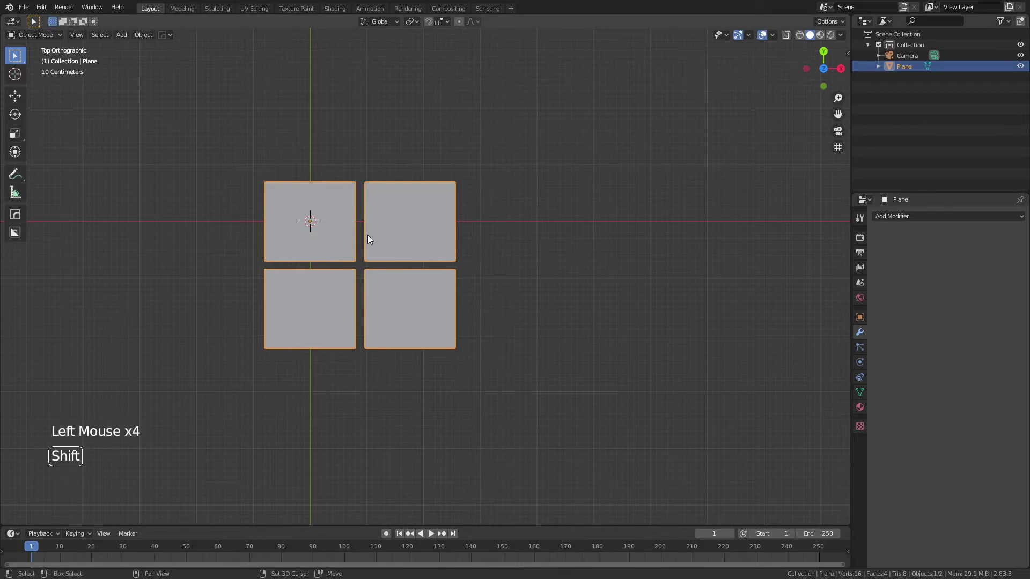
Separate the mesh into four objects, one per plane
{"action": "middle_click_drag", "start_coordinate": [368, 236], "coordinate": [441, 282], "text": "shift"}
{"action": "key", "text": "Tab"}
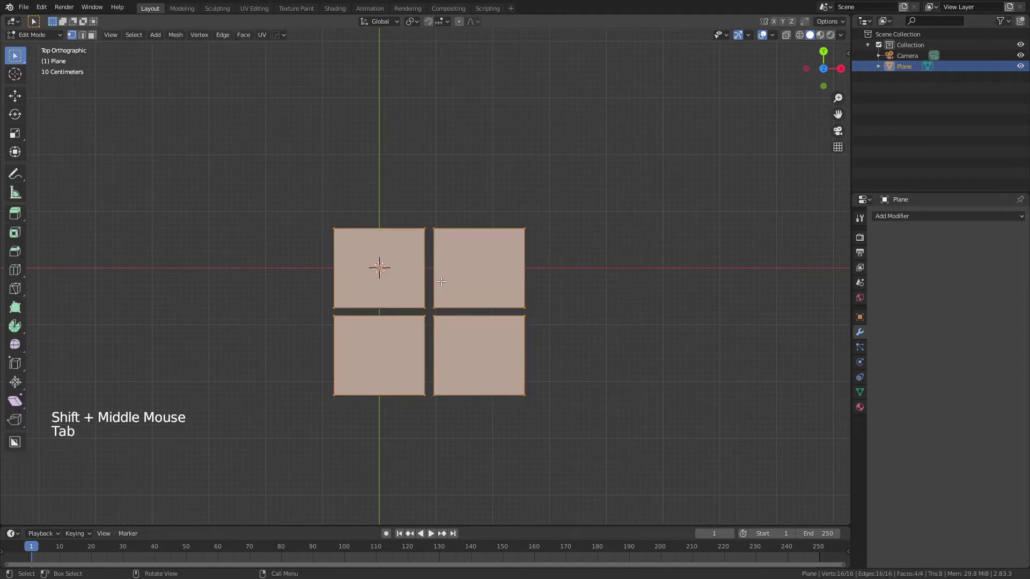
{"action": "key", "text": "p"}
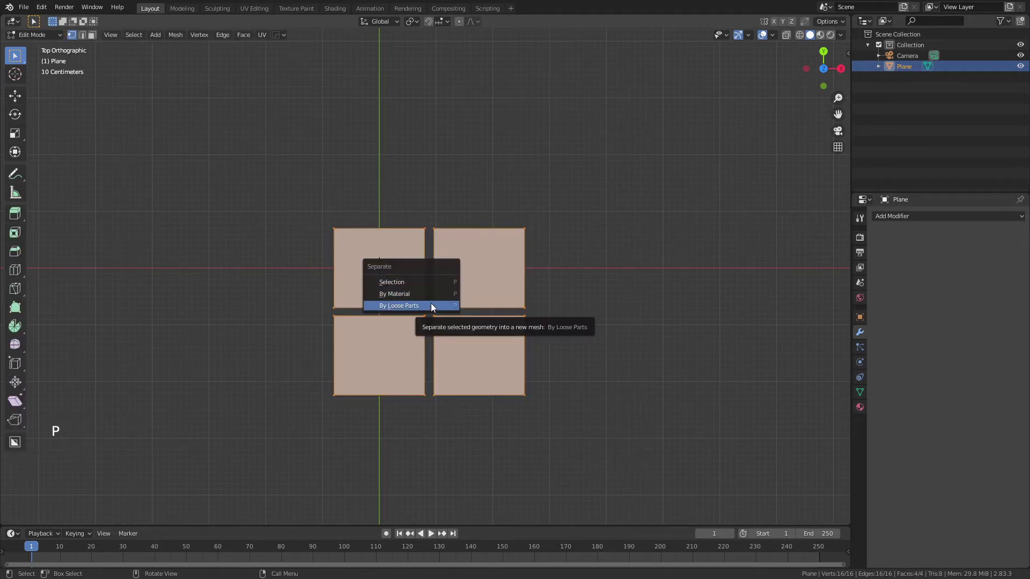
{"action": "left_click", "coordinate": [431, 305]}
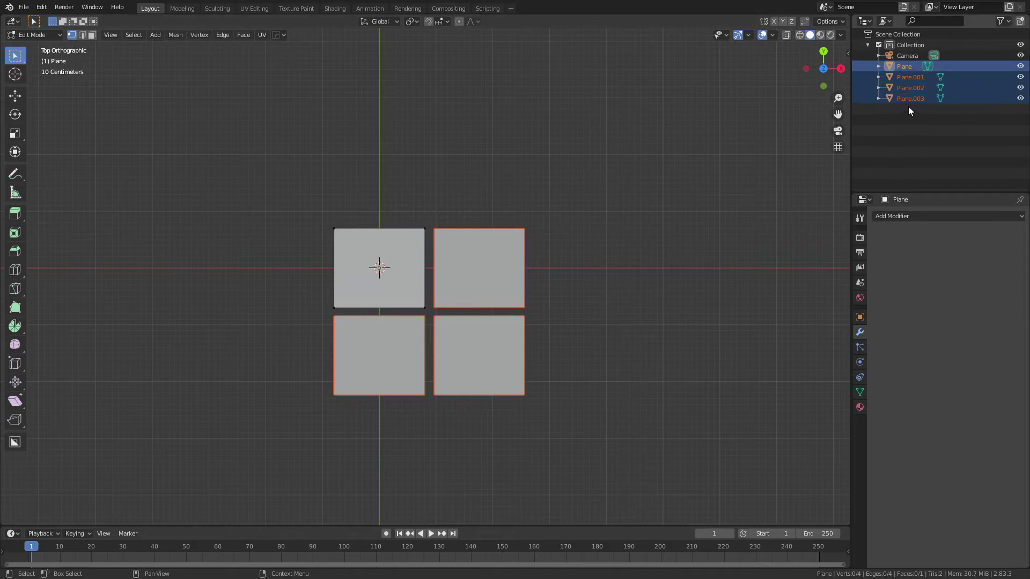
{"action": "key", "text": "Tab"}
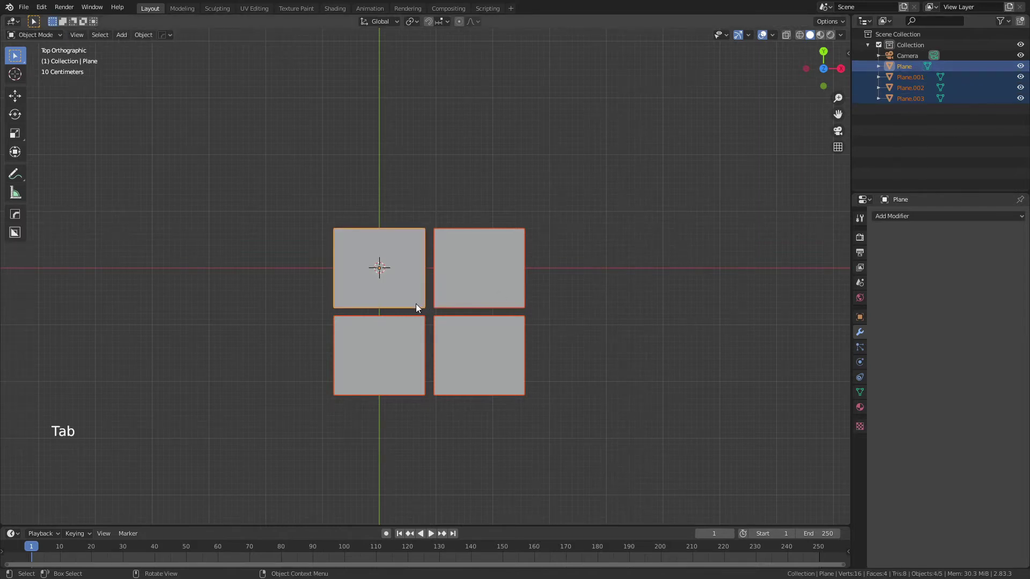
Set all four planes' origins to their own geometry
{"action": "left_click", "coordinate": [690, 244]}
{"action": "left_click_drag", "start_coordinate": [570, 193], "coordinate": [274, 445]}
{"action": "right_click", "coordinate": [383, 298]}
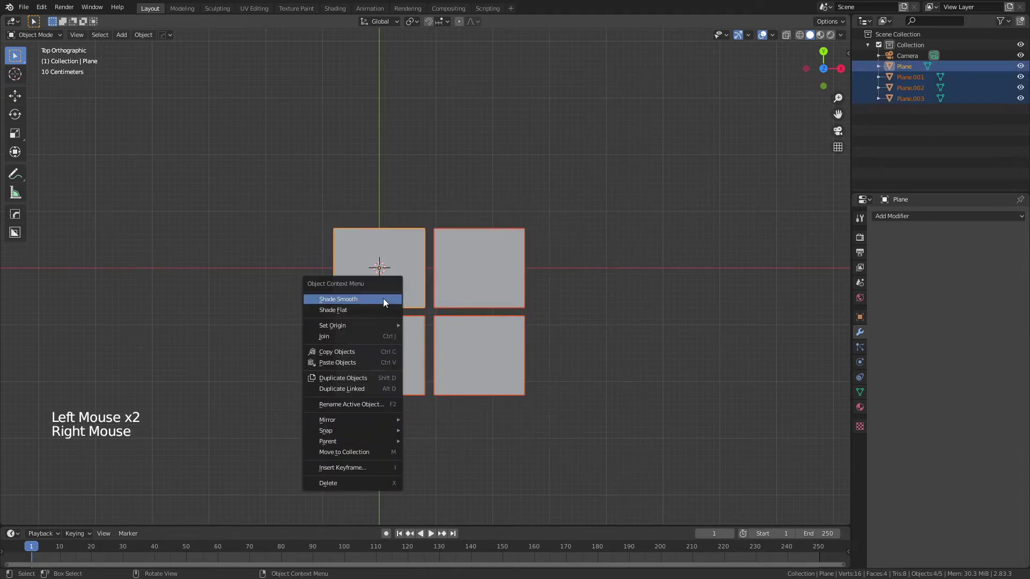
{"action": "mouse_move", "coordinate": [400, 326]}
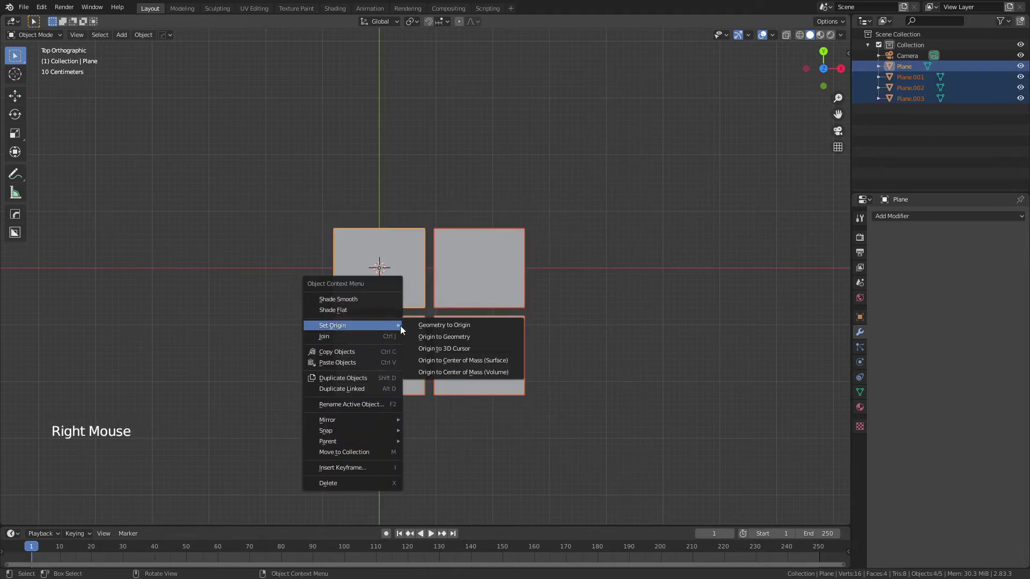
{"action": "left_click", "coordinate": [468, 336]}
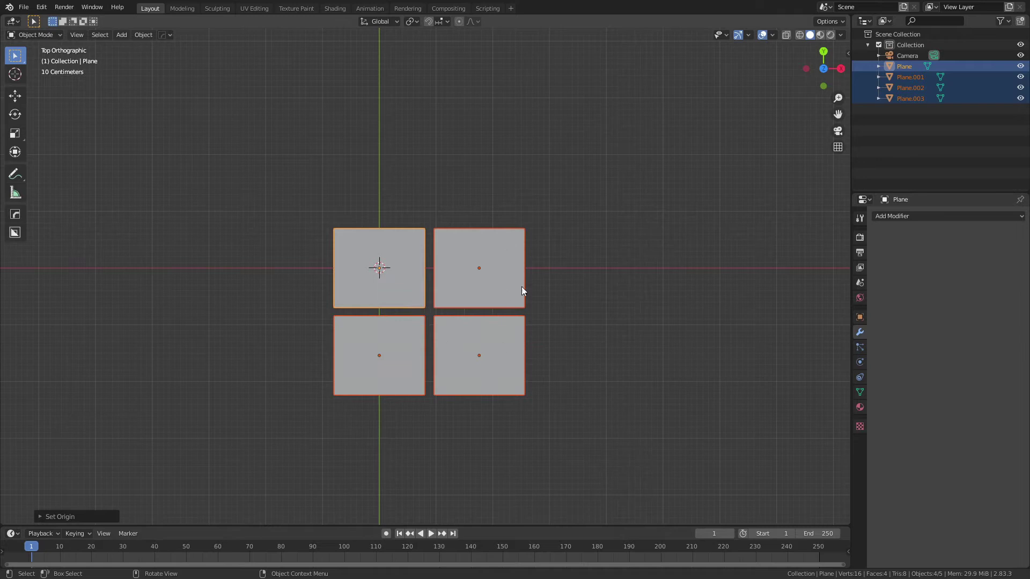
Rename Plane to 'Graph A' and Plane.001 to 'Figure B' in the Outliner
{"action": "left_click", "coordinate": [747, 252]}
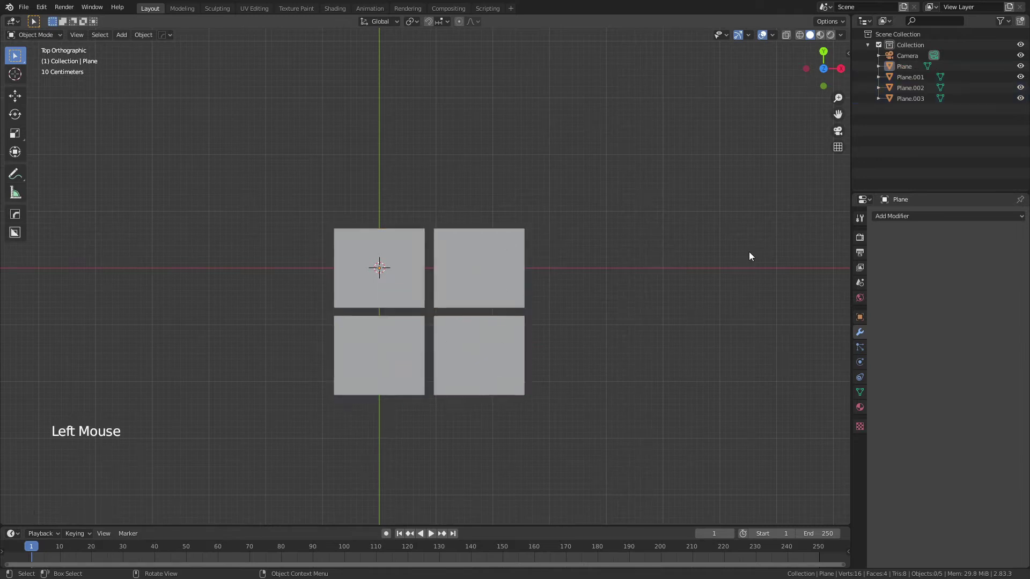
{"action": "left_click", "coordinate": [907, 67]}
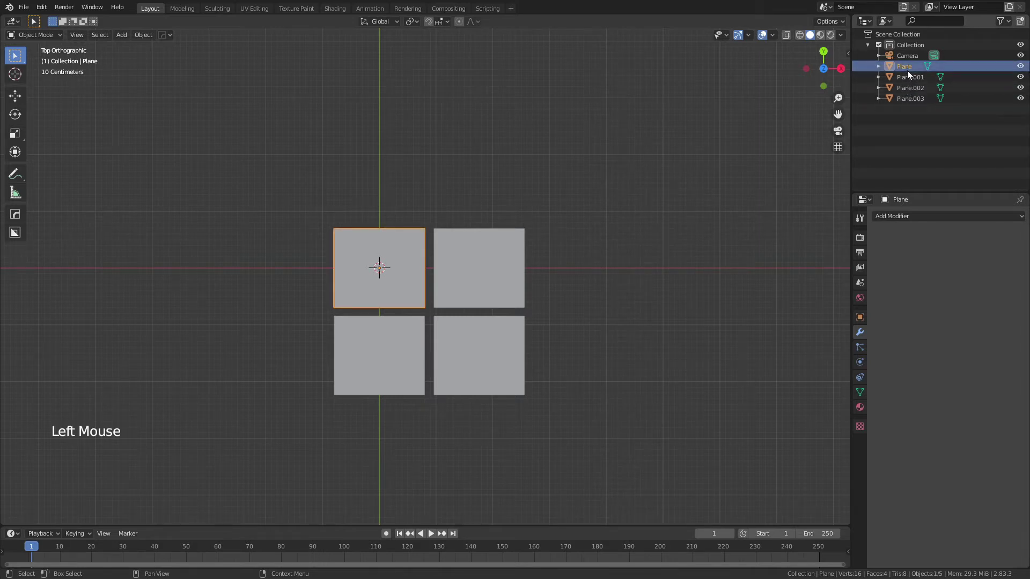
{"action": "left_click", "coordinate": [906, 70]}
{"action": "double_click", "coordinate": [906, 69]}
{"action": "type", "text": "Gr"}
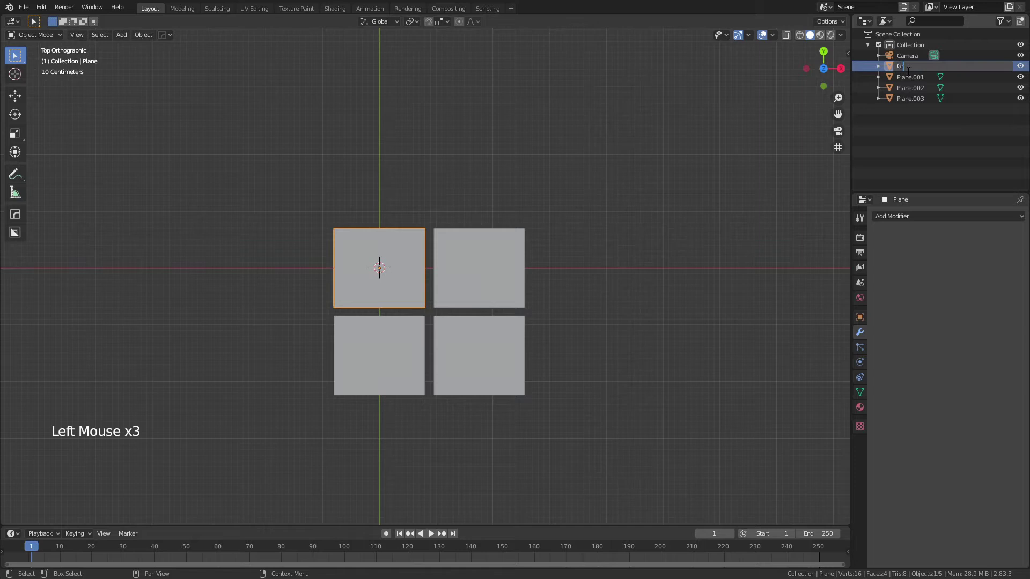
{"action": "type", "text": "aph A"}
{"action": "key", "text": "Return"}
{"action": "left_click", "coordinate": [912, 77]}
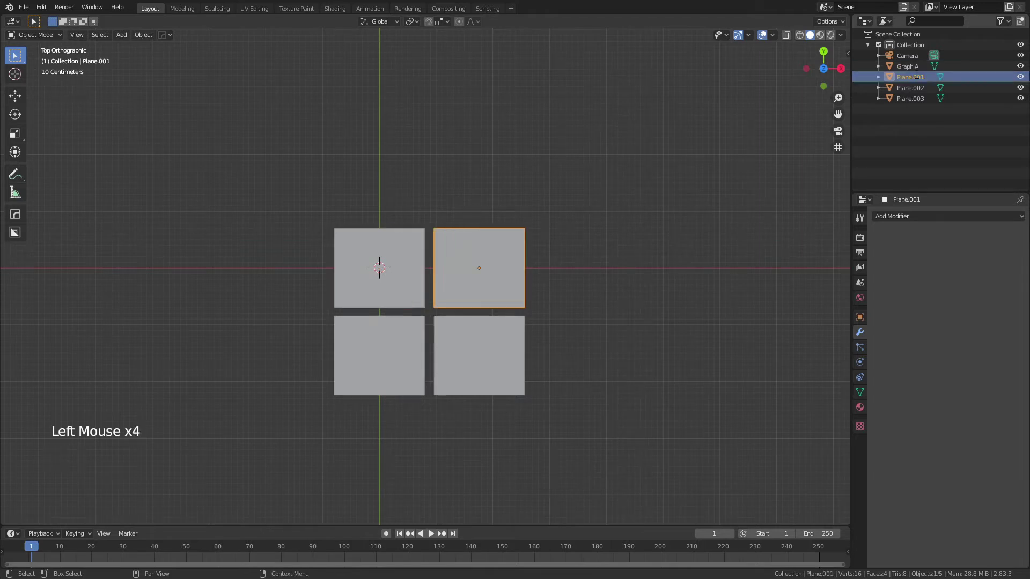
{"action": "double_click", "coordinate": [916, 76]}
{"action": "type", "text": "Figure B"}
{"action": "key", "text": "Return"}
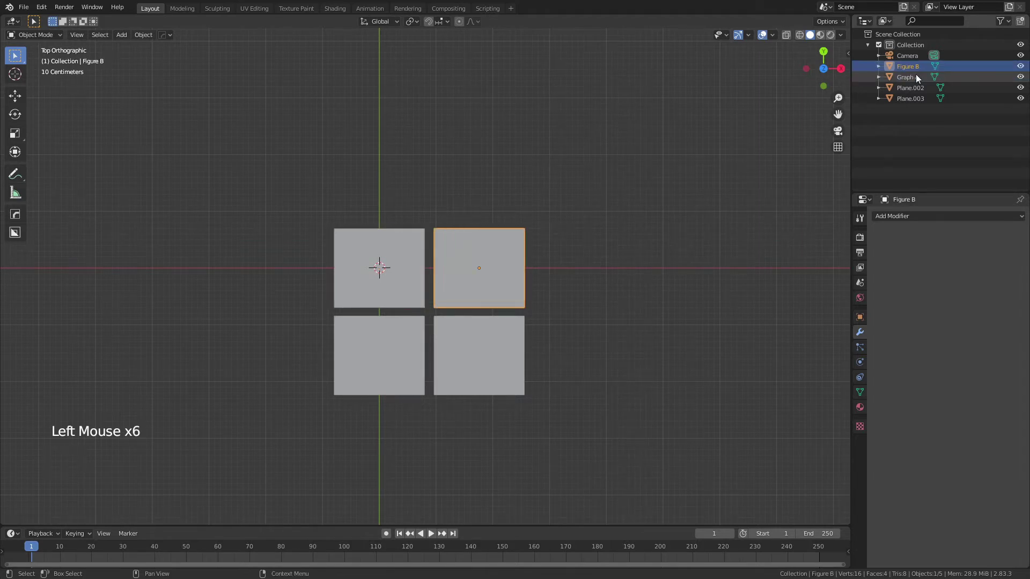
Rename Plane.002 to 'Diagram C' and Plane.003 to 'Image D'
{"action": "left_click", "coordinate": [912, 87]}
{"action": "double_click", "coordinate": [912, 87]}
{"action": "type", "text": "Diagram"}
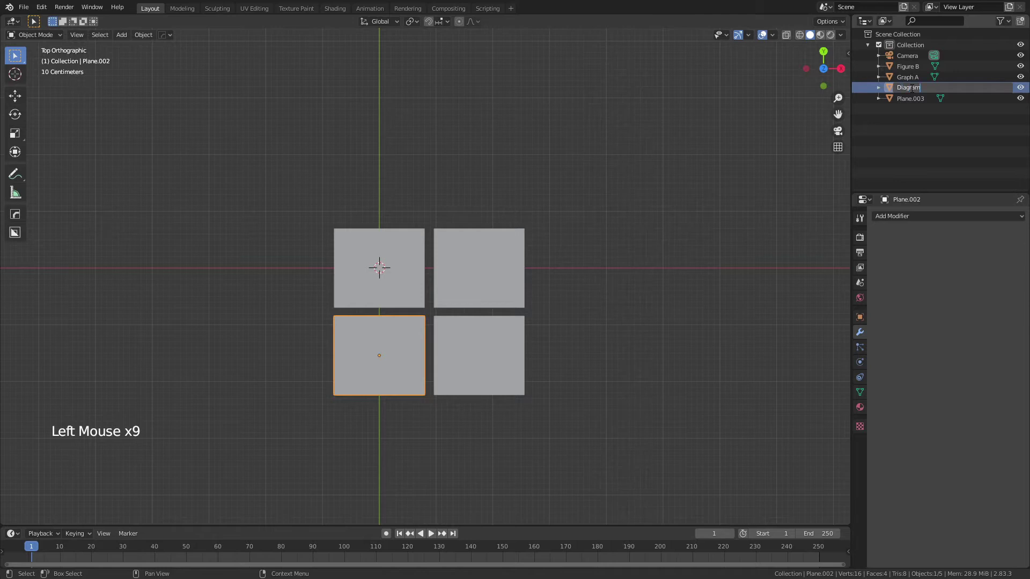
{"action": "type", "text": " C"}
{"action": "key", "text": "Return"}
{"action": "left_click", "coordinate": [910, 98]}
{"action": "double_click", "coordinate": [910, 98]}
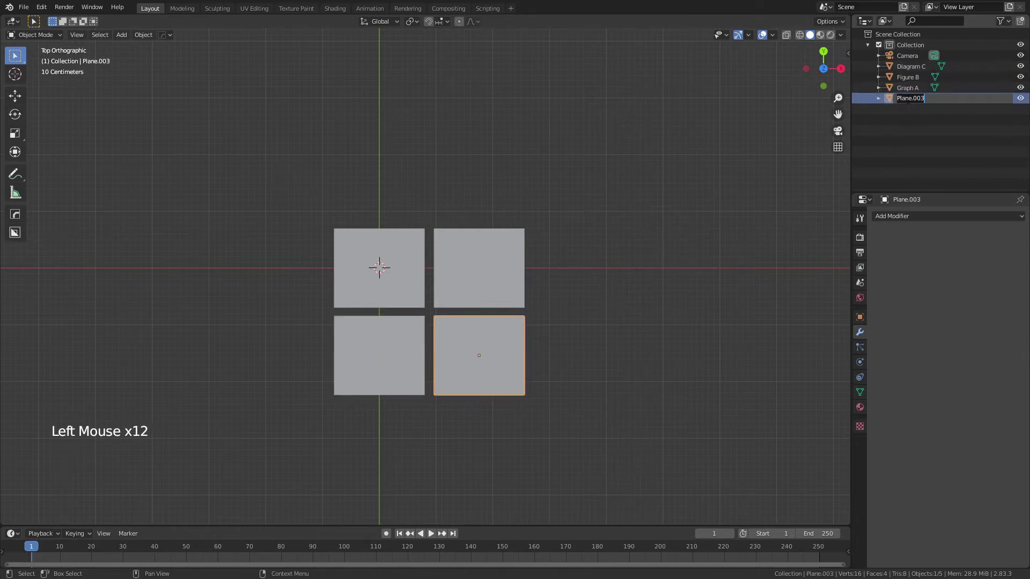
{"action": "type", "text": "Image D"}
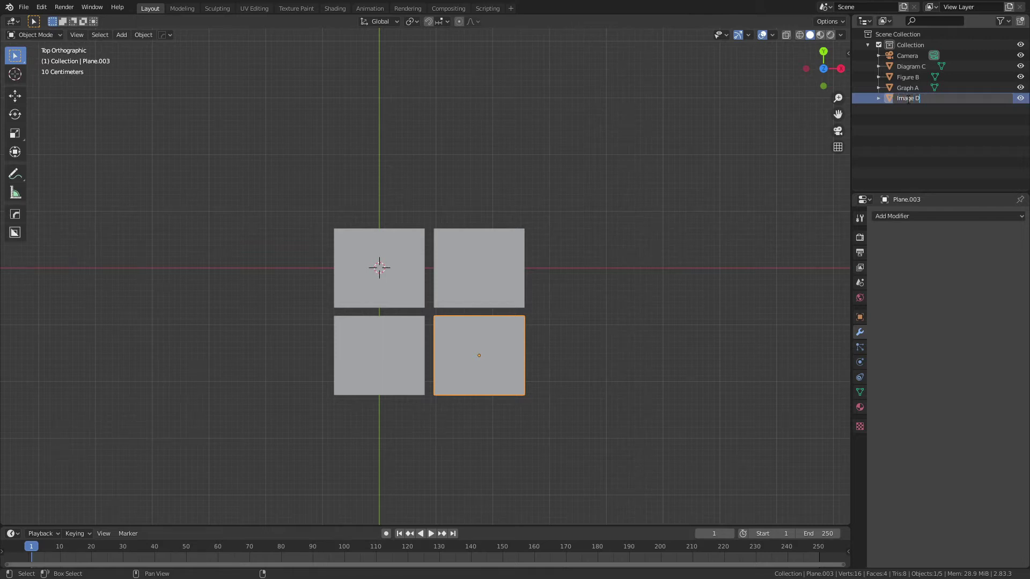
{"action": "key", "text": "Return"}
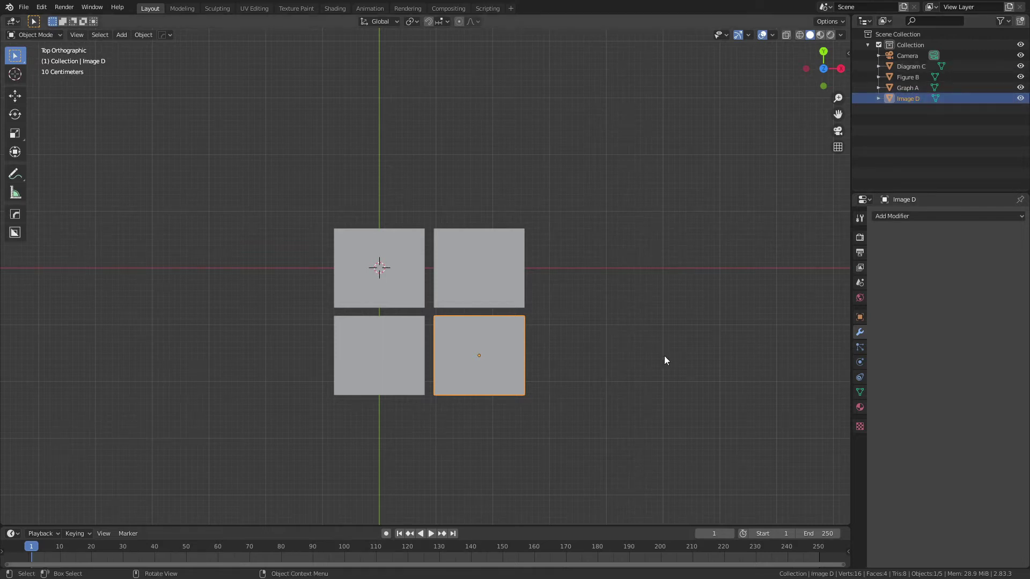
Split the 3D view and turn the left half into a Shader Editor
{"action": "left_click", "coordinate": [236, 416]}
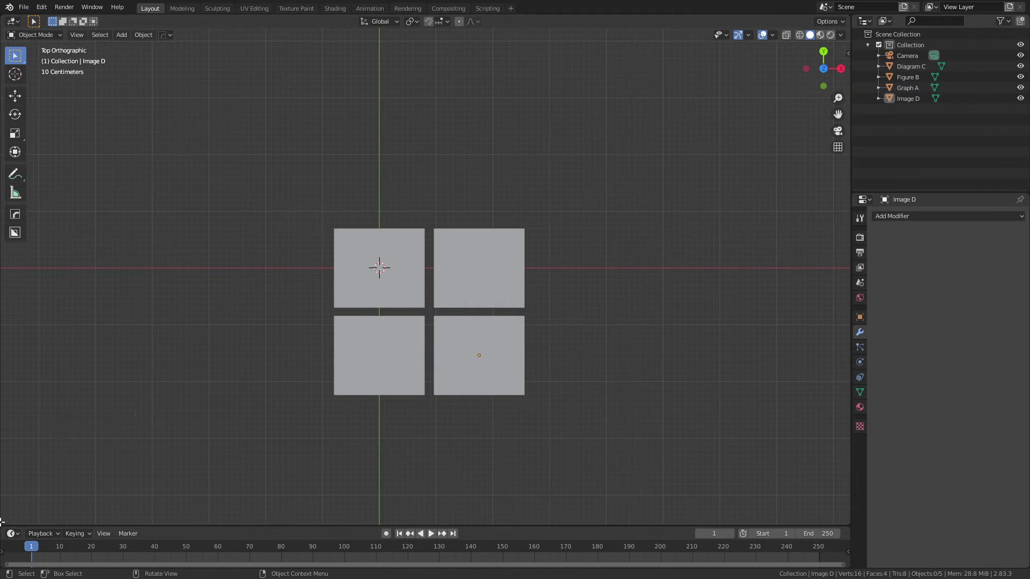
{"action": "left_click_drag", "start_coordinate": [2, 521], "coordinate": [523, 449]}
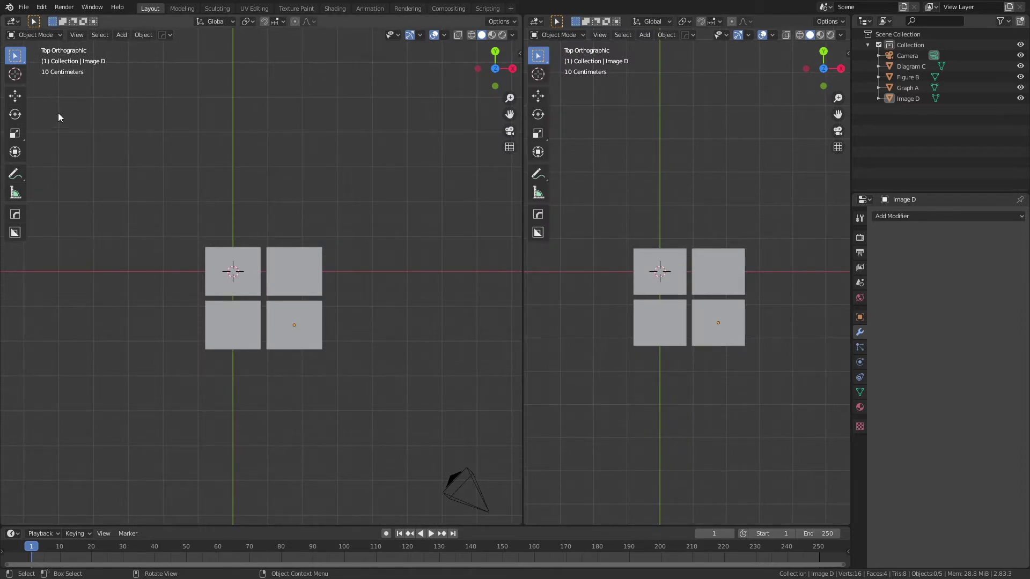
{"action": "key", "text": "shift+F3"}
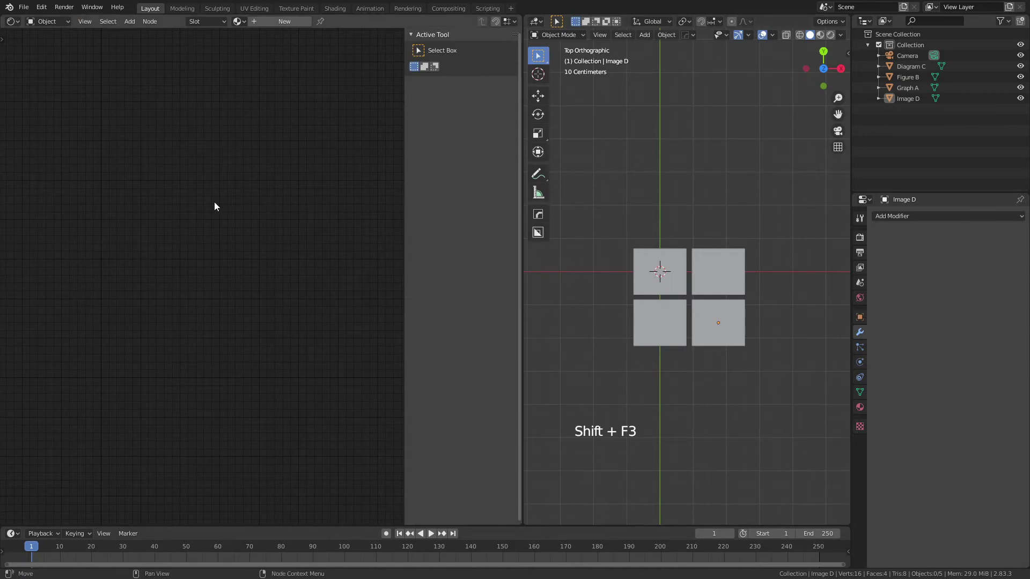
Create a new material for Image D and delete its Principled BSDF node
{"action": "left_click", "coordinate": [263, 23]}
{"action": "left_click", "coordinate": [169, 258]}
{"action": "left_click", "coordinate": [153, 265]}
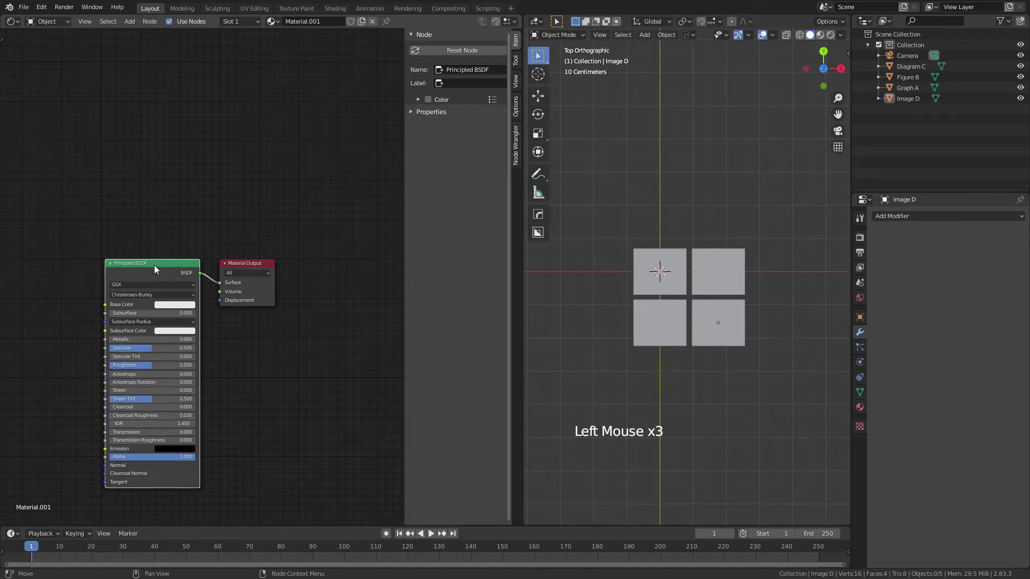
{"action": "key", "text": "x"}
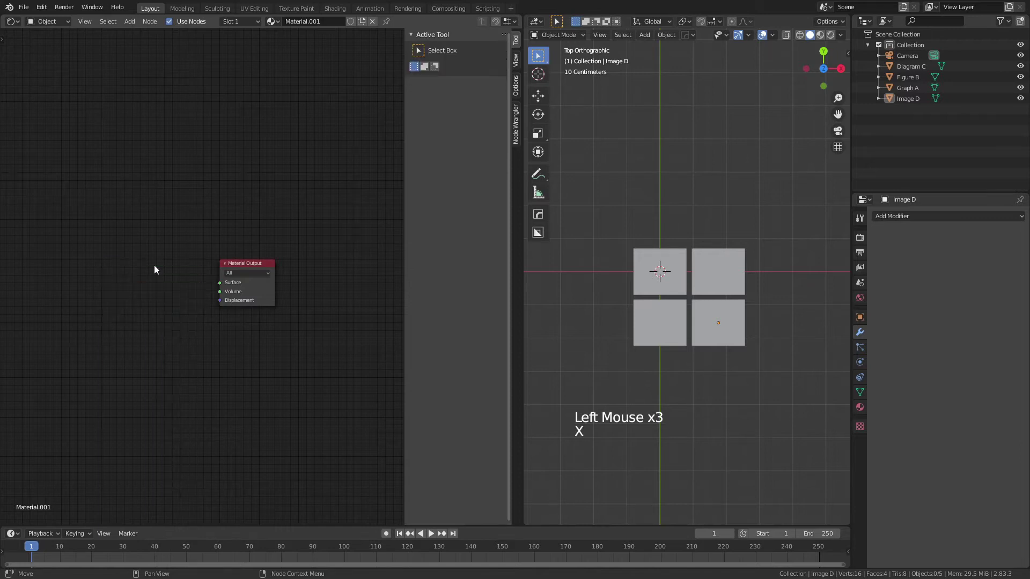
{"action": "key", "text": "n"}
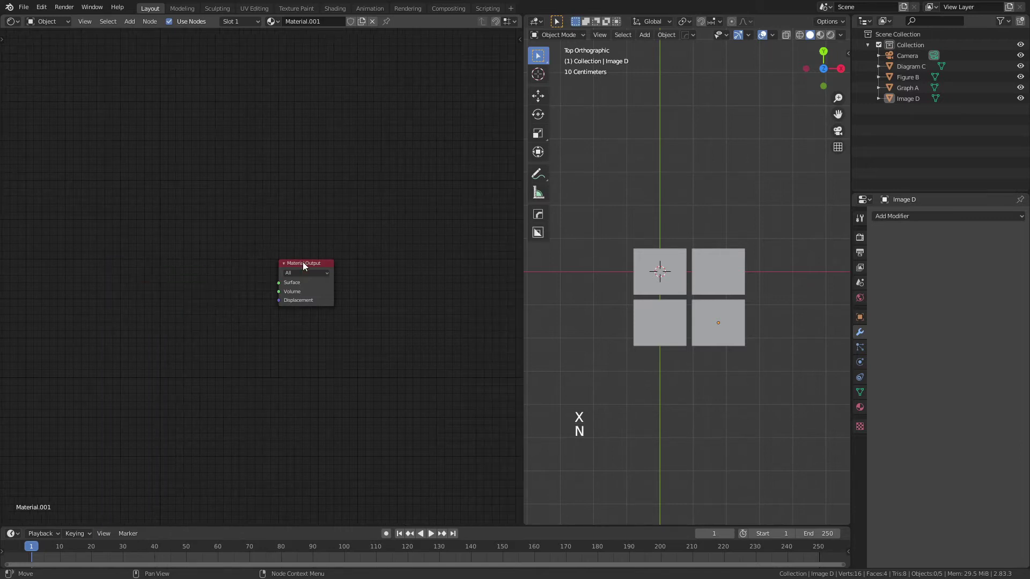
Check Preferences > Add-ons for Node Wrangler by searching 'node'
{"action": "left_click", "coordinate": [42, 10]}
{"action": "left_click", "coordinate": [52, 158]}
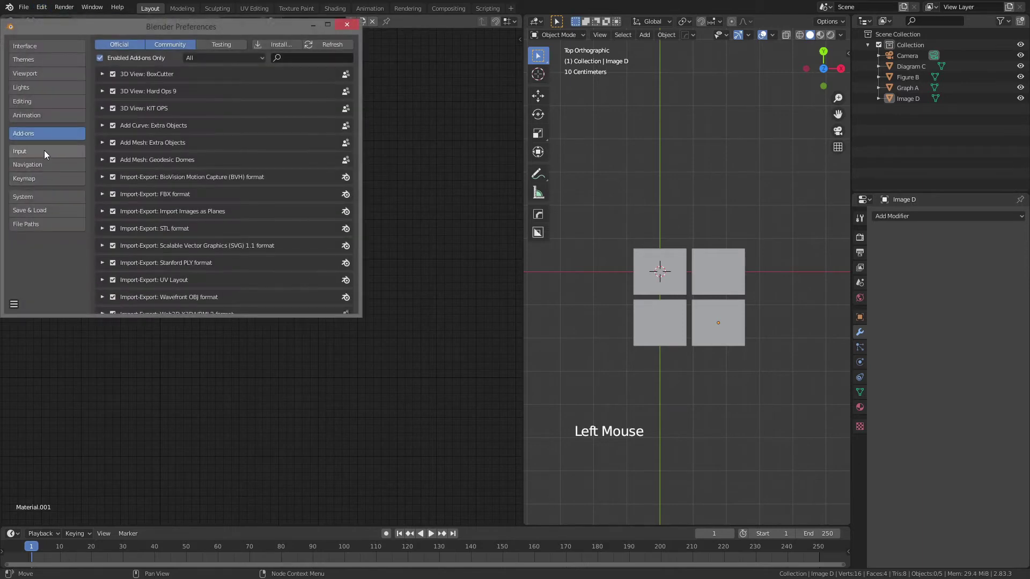
{"action": "type", "text": "node"}
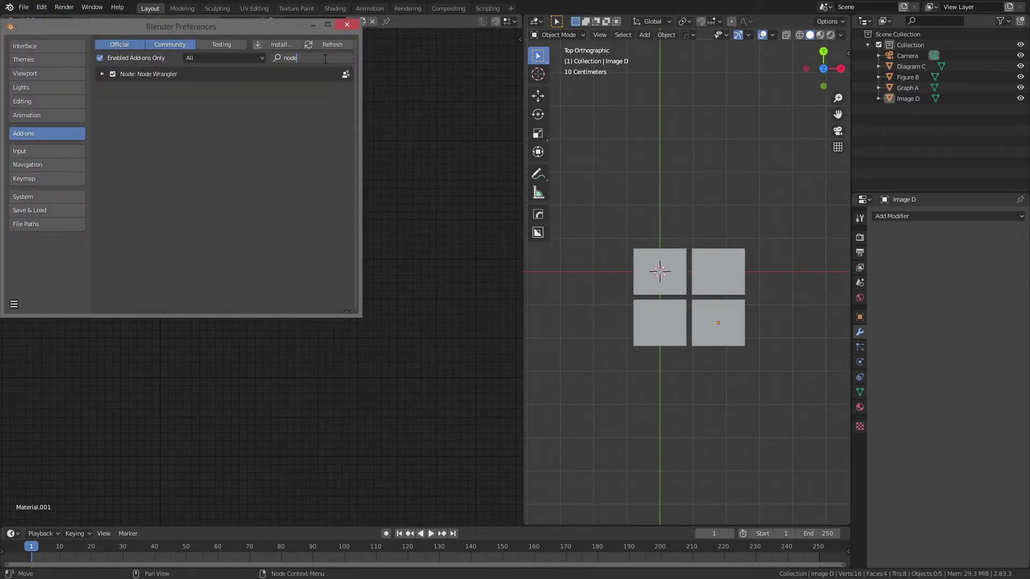
Add a Node Wrangler texture chain (Ctrl+T) to Image D's Material Output
{"action": "left_click", "coordinate": [348, 23]}
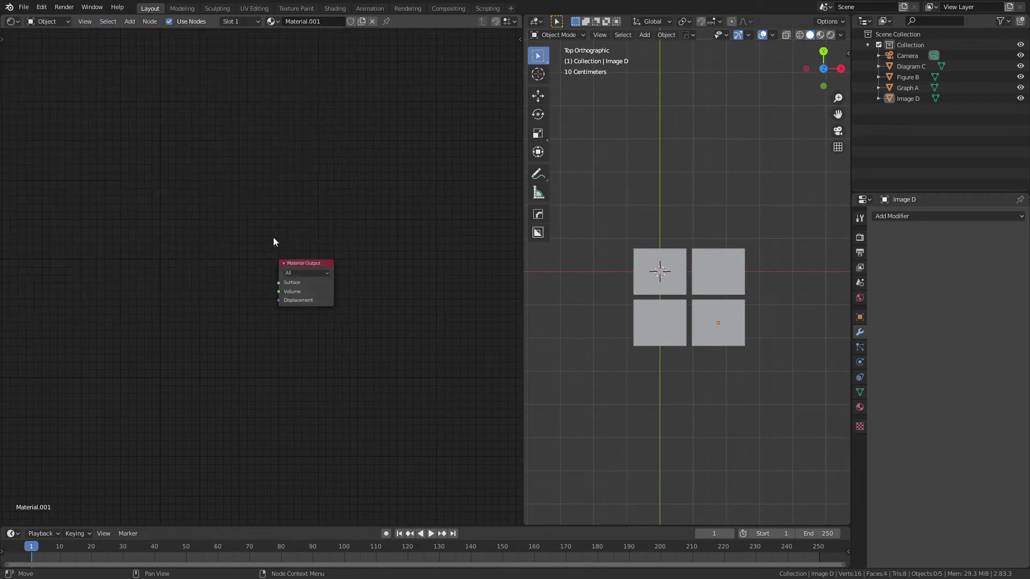
{"action": "left_click", "coordinate": [294, 264]}
{"action": "left_click_drag", "start_coordinate": [294, 263], "coordinate": [330, 252]}
{"action": "key", "text": "ctrl+t"}
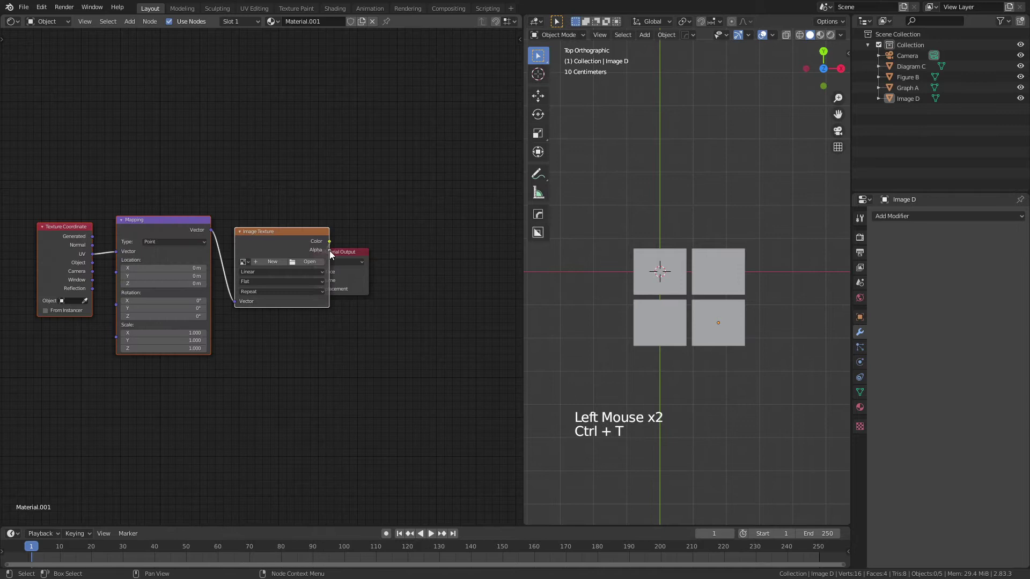
{"action": "middle_click_drag", "start_coordinate": [194, 145], "coordinate": [245, 156]}
{"action": "left_click_drag", "start_coordinate": [346, 242], "coordinate": [294, 237]}
{"action": "left_click", "coordinate": [324, 189]}
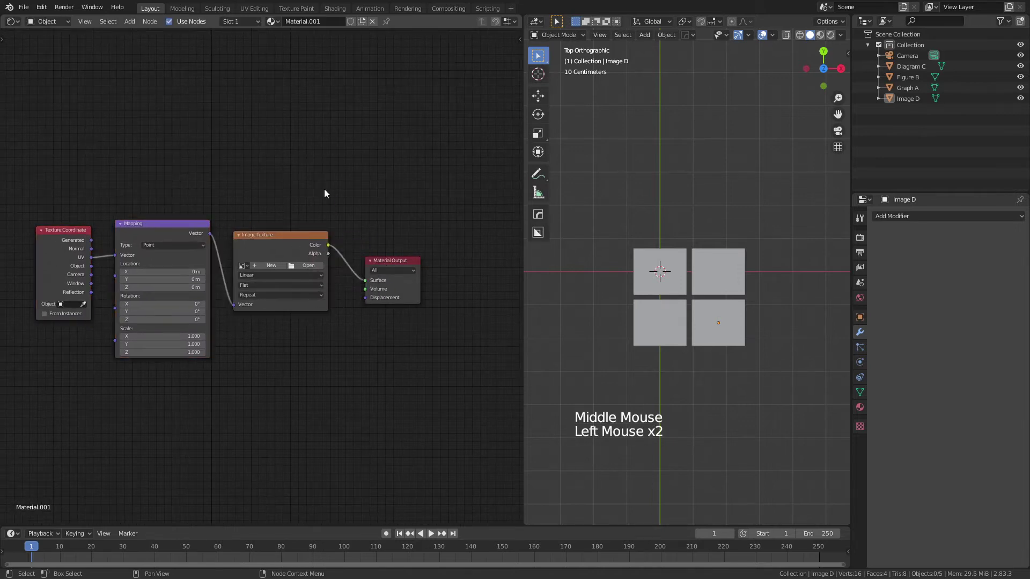
Load Generated SEM.png from the Figure Placement folder into the image texture
{"action": "left_click", "coordinate": [313, 267]}
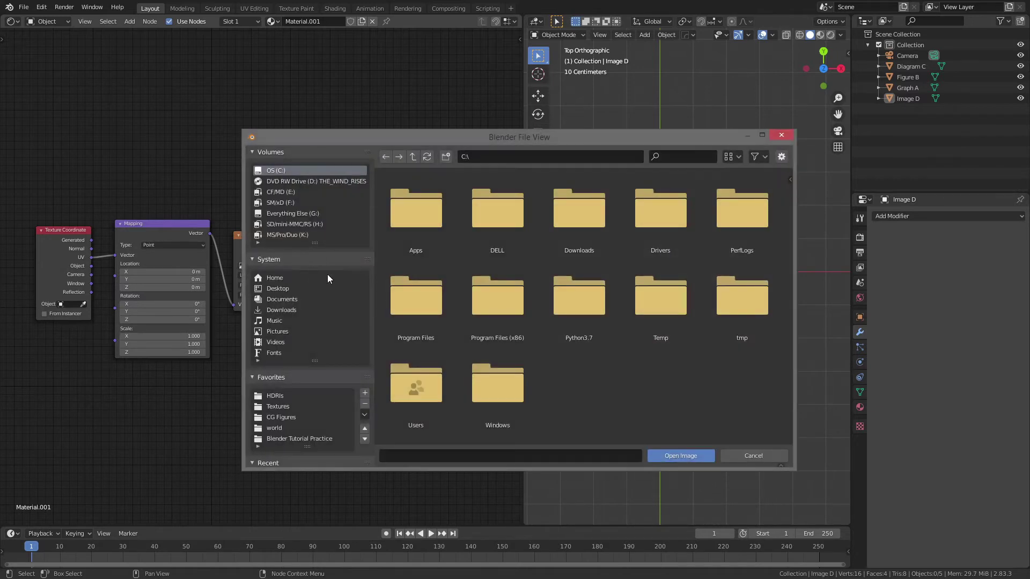
{"action": "left_click", "coordinate": [290, 397]}
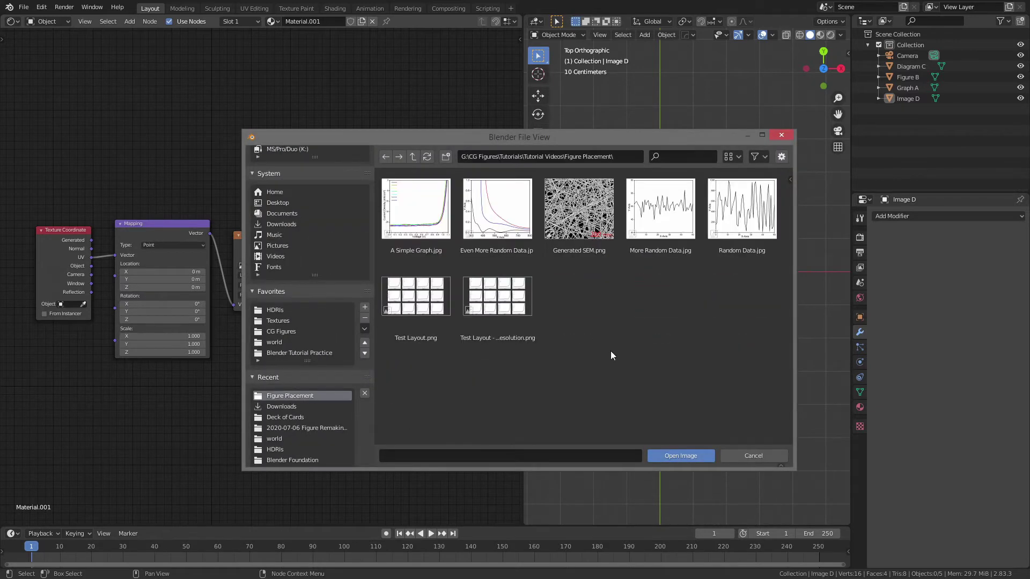
{"action": "double_click", "coordinate": [598, 212]}
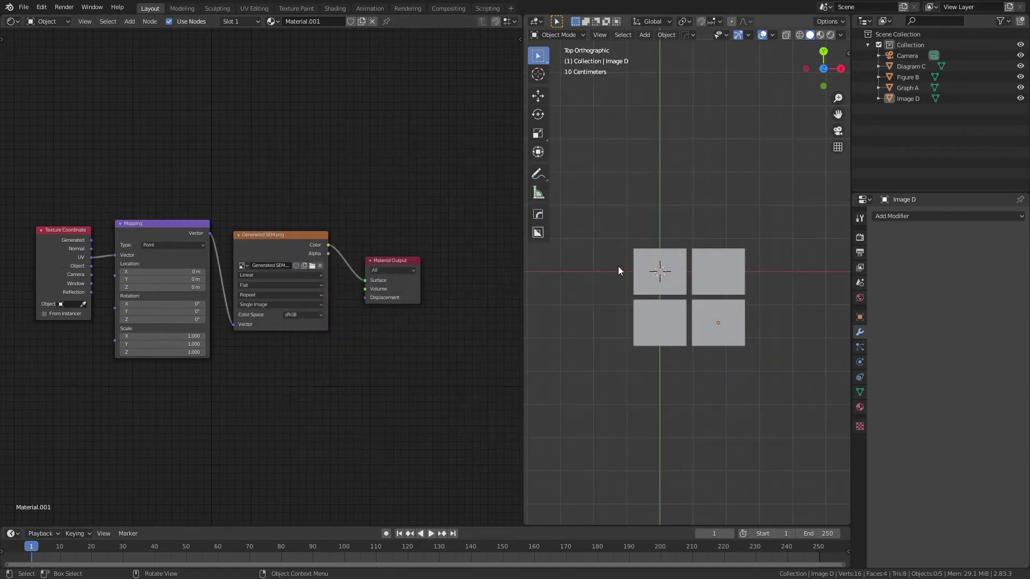
Switch the viewport to Material Preview shading and recentre the planes
{"action": "key", "text": "z"}
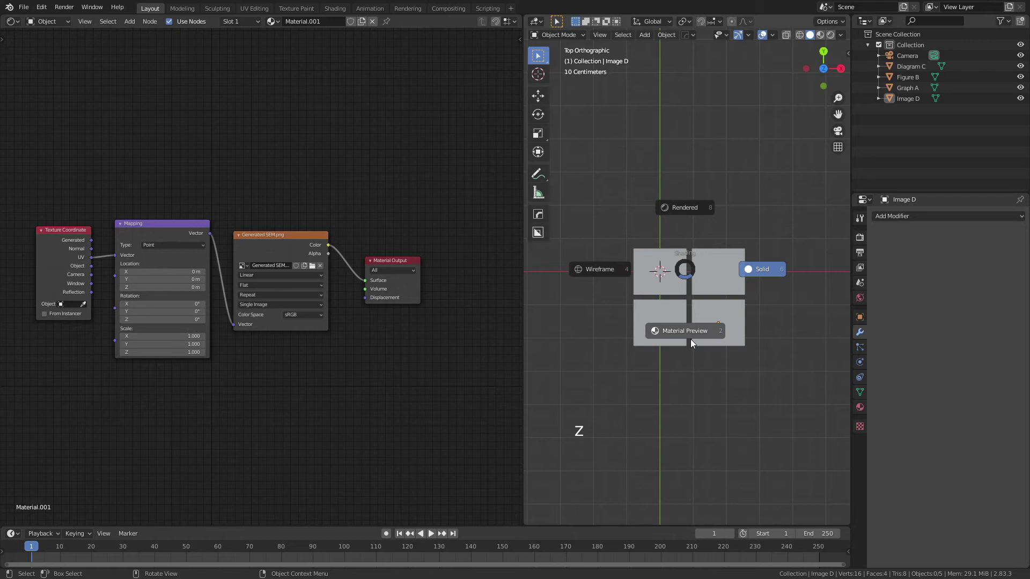
{"action": "left_click", "coordinate": [691, 338]}
{"action": "scroll", "coordinate": [690, 339], "scroll_direction": "up", "scroll_amount": 5}
{"action": "middle_click_drag", "start_coordinate": [721, 313], "coordinate": [691, 262], "text": "shift"}
Give Graph A a new image-texture material showing More Random Data.jpg
{"action": "left_click", "coordinate": [613, 252]}
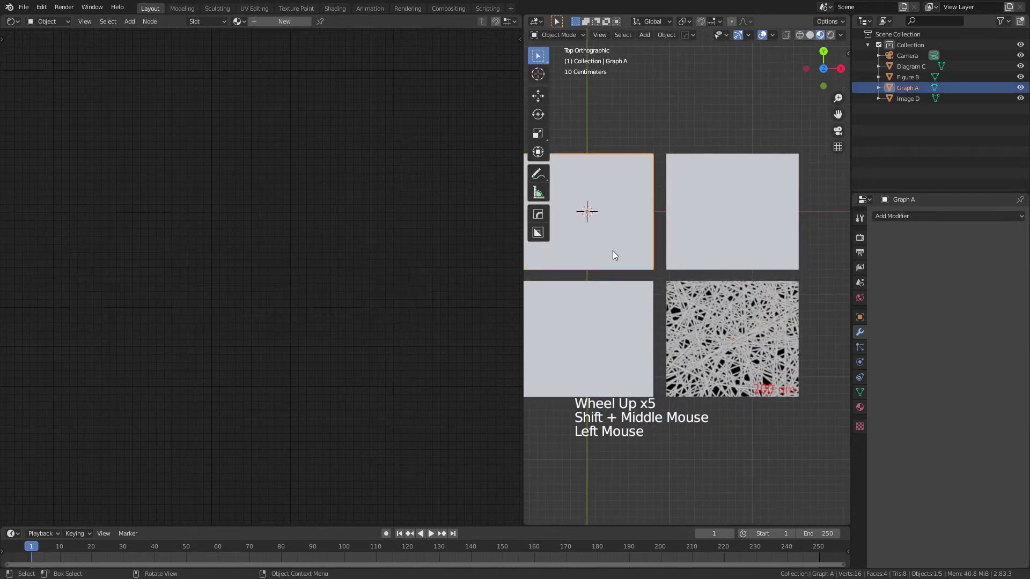
{"action": "left_click", "coordinate": [266, 24]}
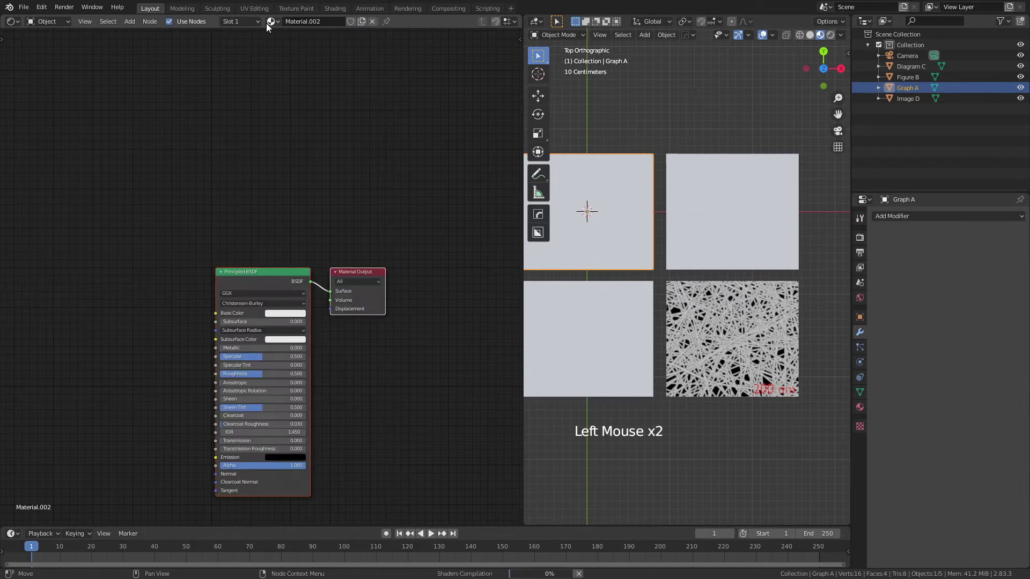
{"action": "left_click", "coordinate": [284, 271]}
{"action": "key", "text": "x"}
{"action": "left_click", "coordinate": [363, 275]}
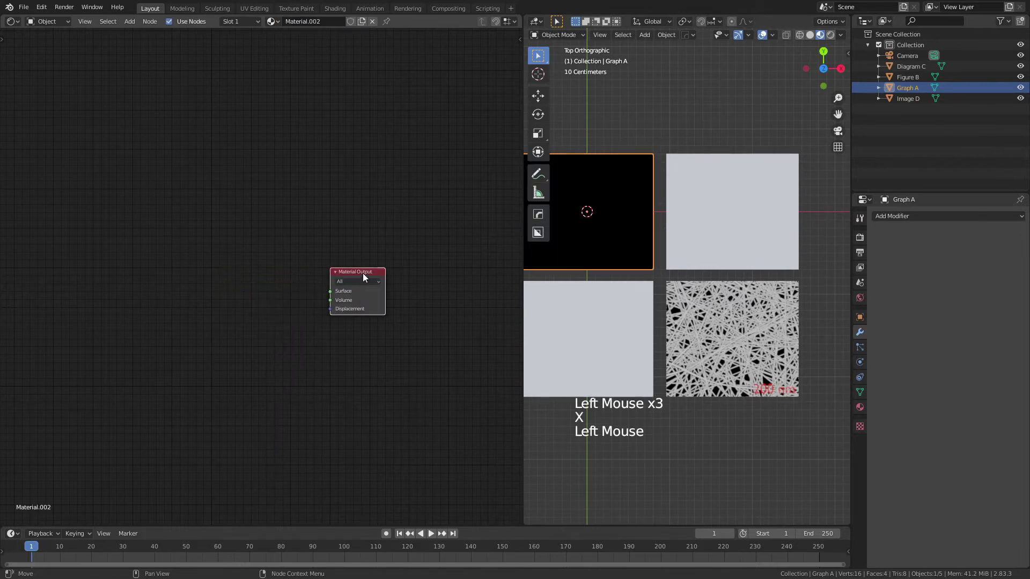
{"action": "key", "text": "ctrl+t"}
{"action": "left_click_drag", "start_coordinate": [248, 248], "coordinate": [213, 247]}
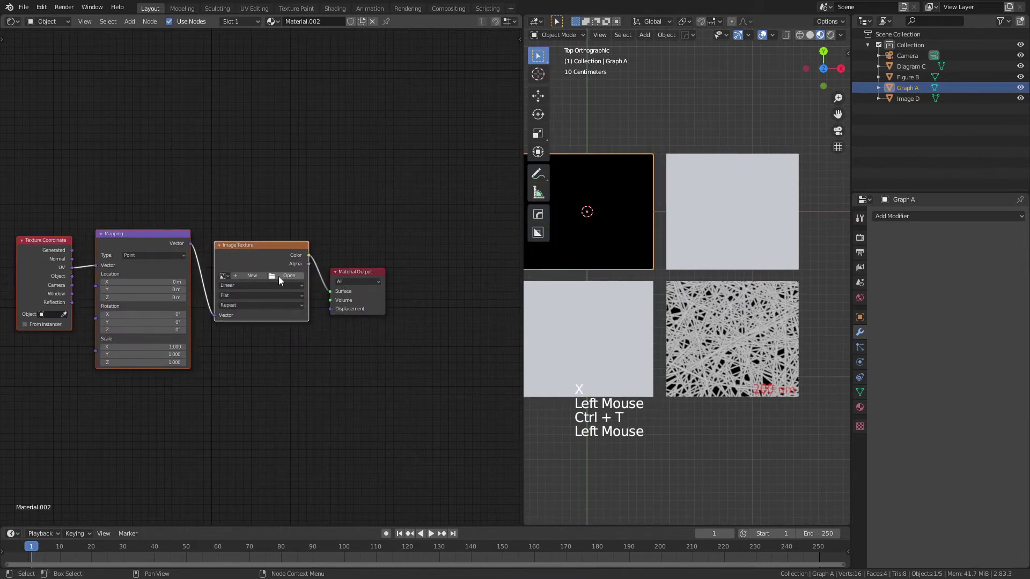
{"action": "left_click", "coordinate": [278, 276]}
{"action": "scroll", "coordinate": [319, 421], "scroll_direction": "down", "scroll_amount": 3}
{"action": "left_click", "coordinate": [292, 396]}
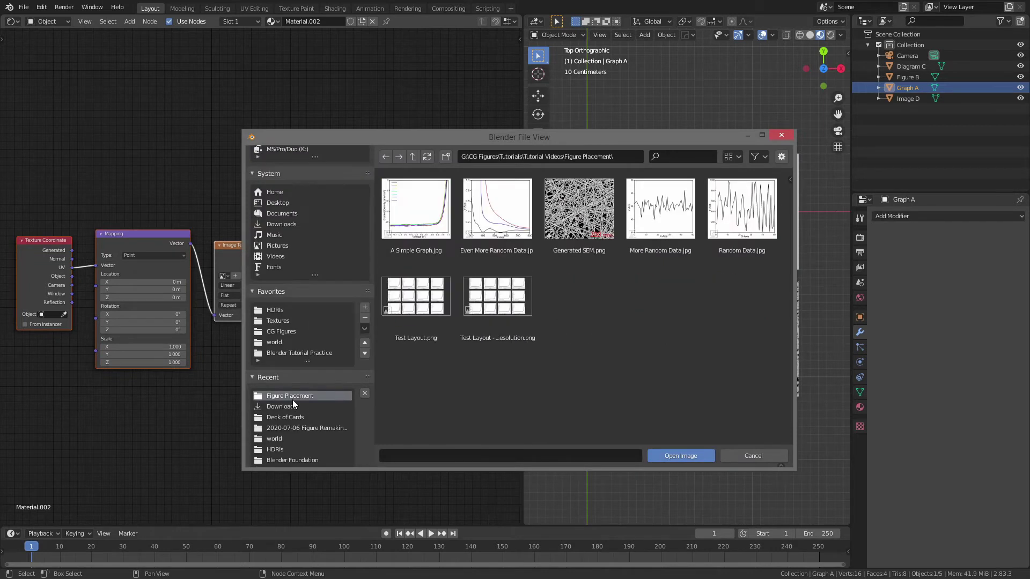
{"action": "double_click", "coordinate": [661, 221]}
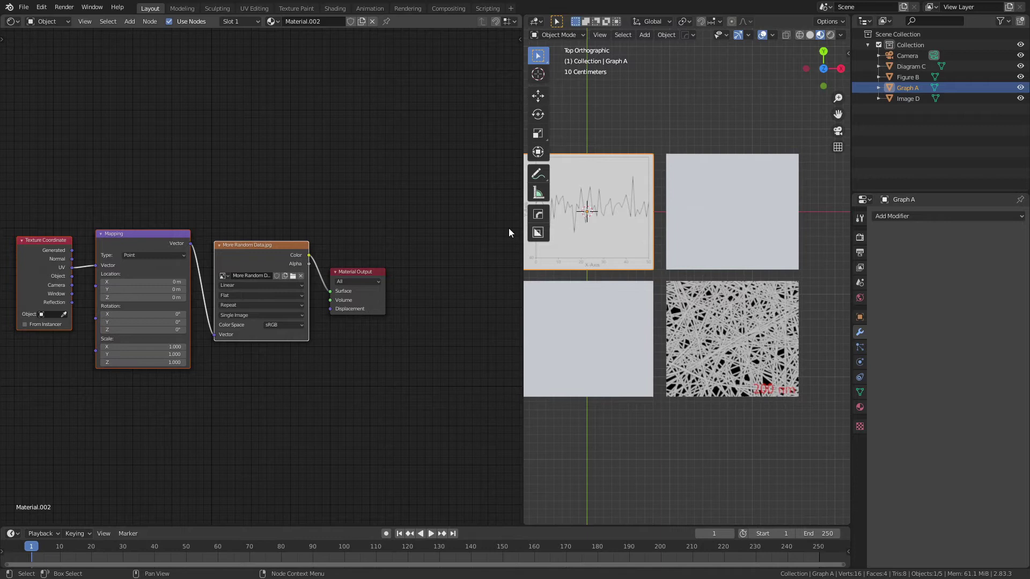
Give Figure B a new image-texture material showing Random Data.jpg
{"action": "left_click", "coordinate": [709, 181]}
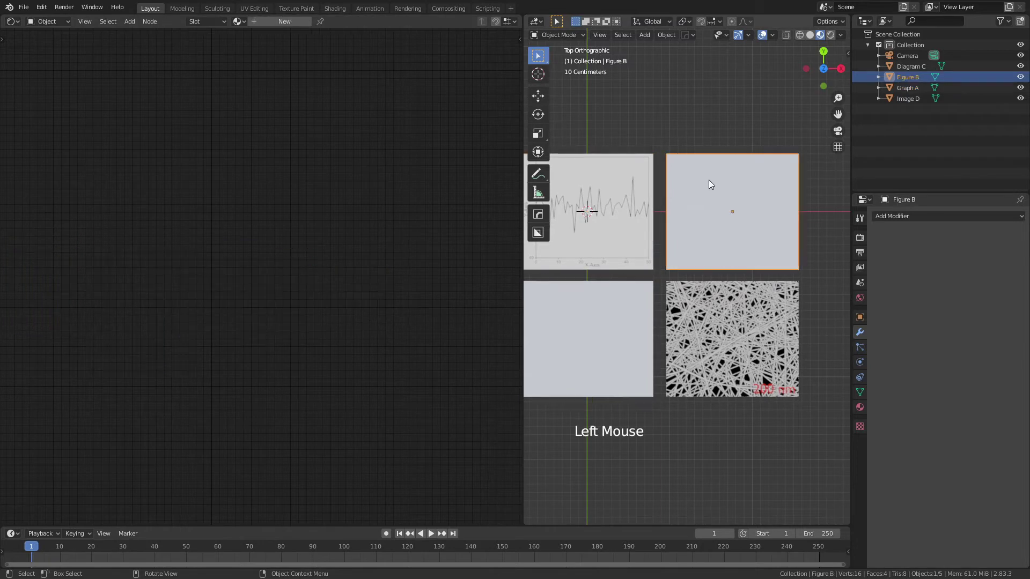
{"action": "left_click", "coordinate": [272, 24]}
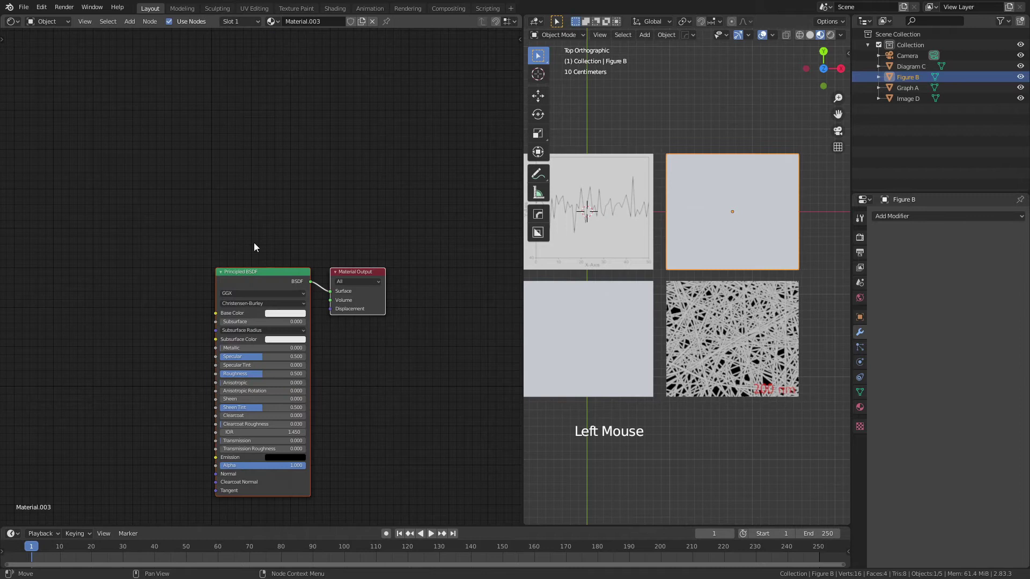
{"action": "left_click", "coordinate": [281, 273]}
{"action": "key", "text": "x"}
{"action": "left_click", "coordinate": [356, 270]}
{"action": "key", "text": "ctrl+t"}
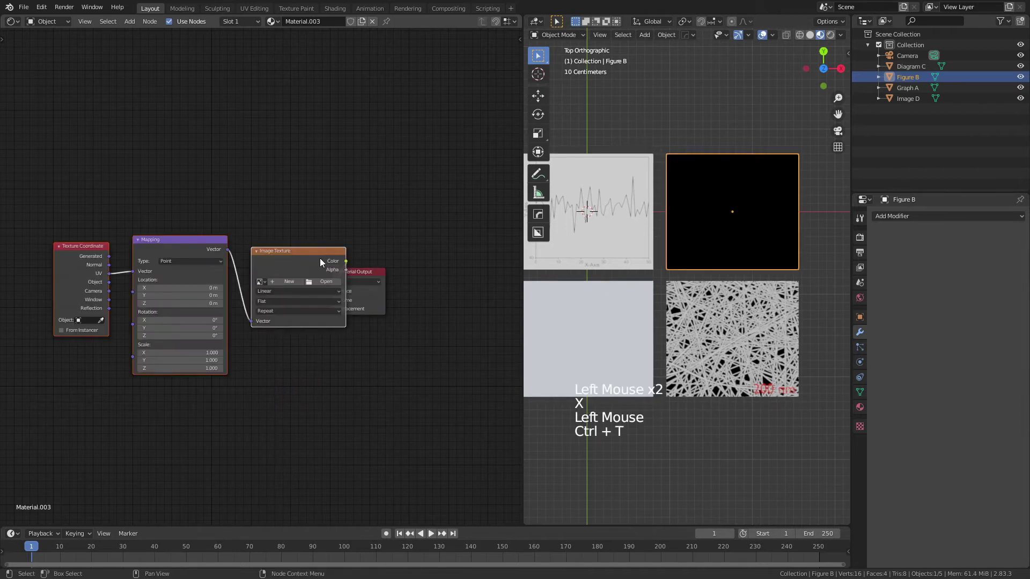
{"action": "left_click", "coordinate": [268, 265]}
{"action": "left_click", "coordinate": [272, 288]}
{"action": "left_click", "coordinate": [272, 282]}
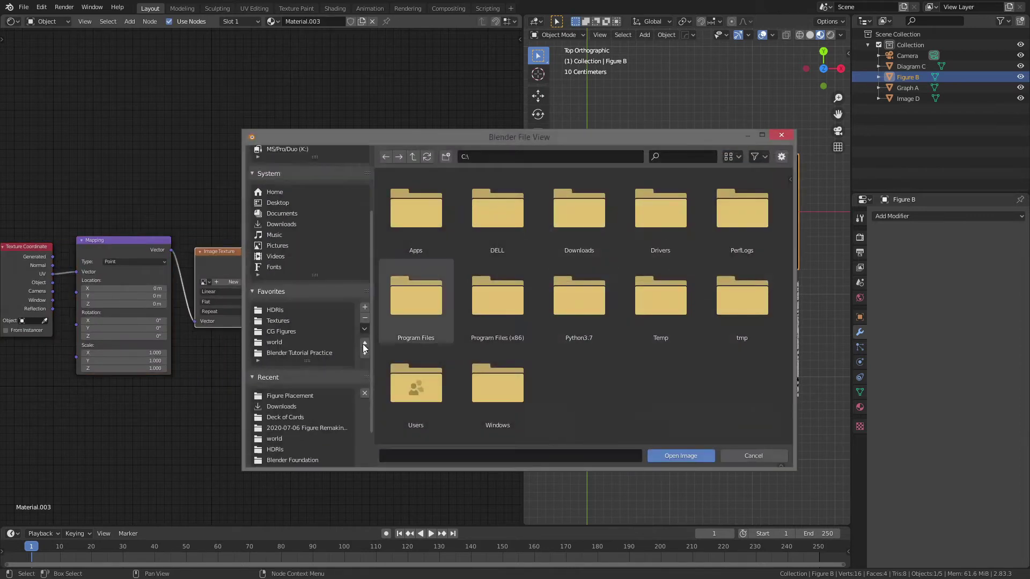
{"action": "left_click", "coordinate": [291, 374]}
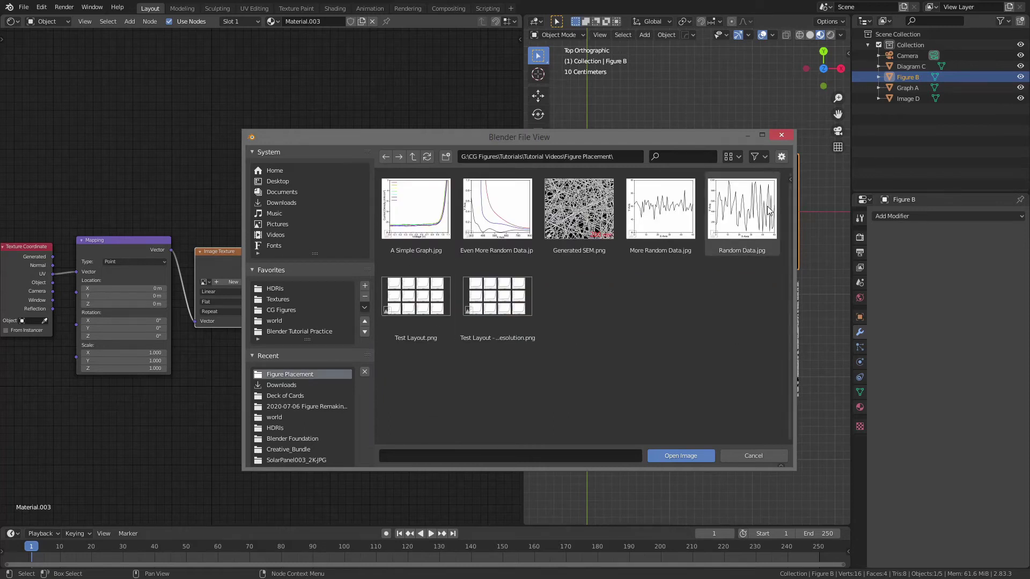
{"action": "double_click", "coordinate": [742, 210]}
Give Diagram C a new material that uses an image texture of Even More Random Data.jpg
{"action": "left_click", "coordinate": [577, 334]}
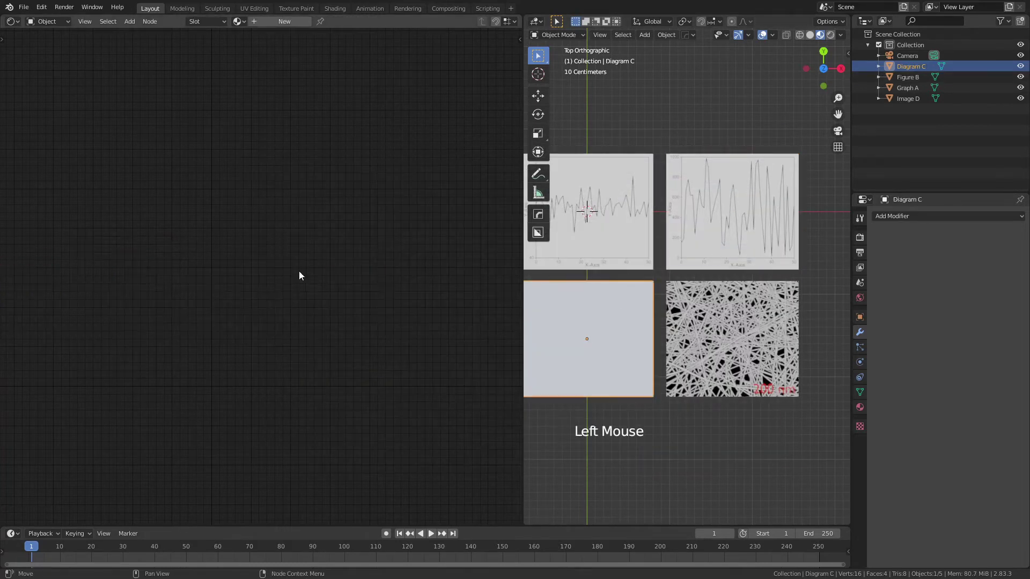
{"action": "left_click", "coordinate": [264, 24]}
{"action": "left_click", "coordinate": [243, 280]}
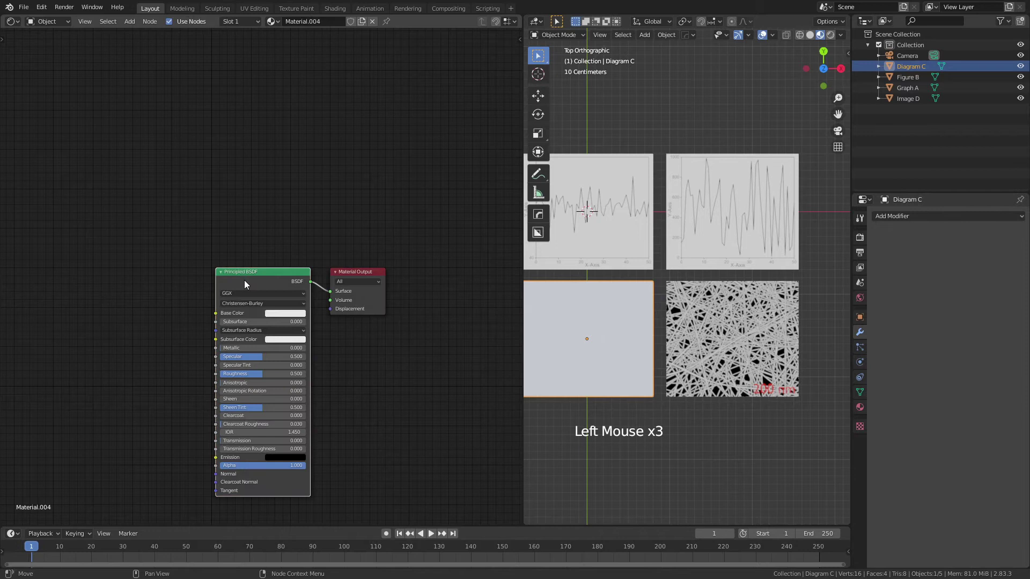
{"action": "key", "text": "x"}
{"action": "left_click", "coordinate": [357, 275]}
{"action": "key", "text": "ctrl+t"}
{"action": "left_click_drag", "start_coordinate": [328, 279], "coordinate": [282, 279]}
{"action": "left_click", "coordinate": [282, 279]}
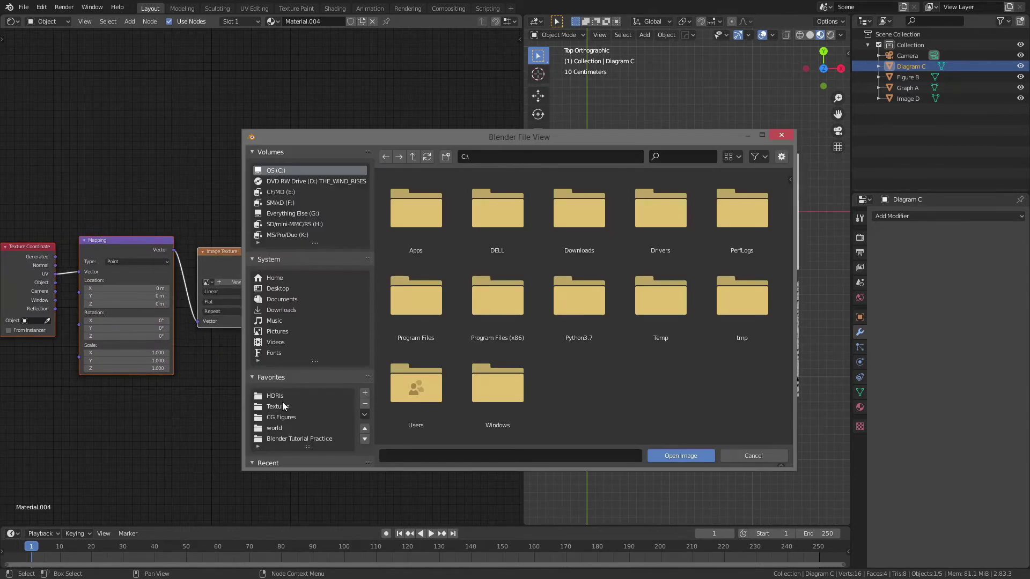
{"action": "scroll", "coordinate": [281, 404], "scroll_direction": "down", "scroll_amount": 5}
{"action": "left_click", "coordinate": [288, 374]}
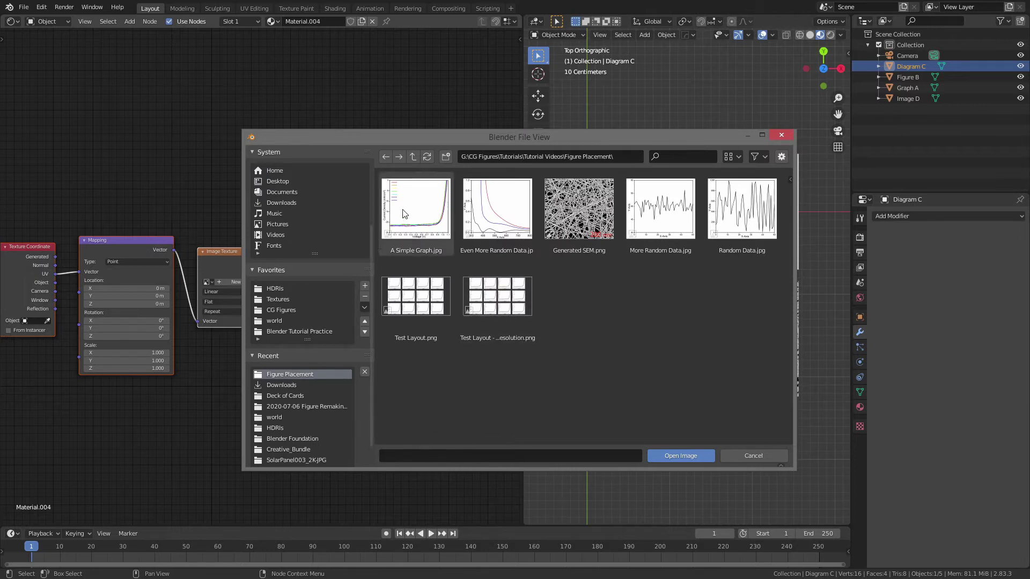
{"action": "double_click", "coordinate": [489, 217]}
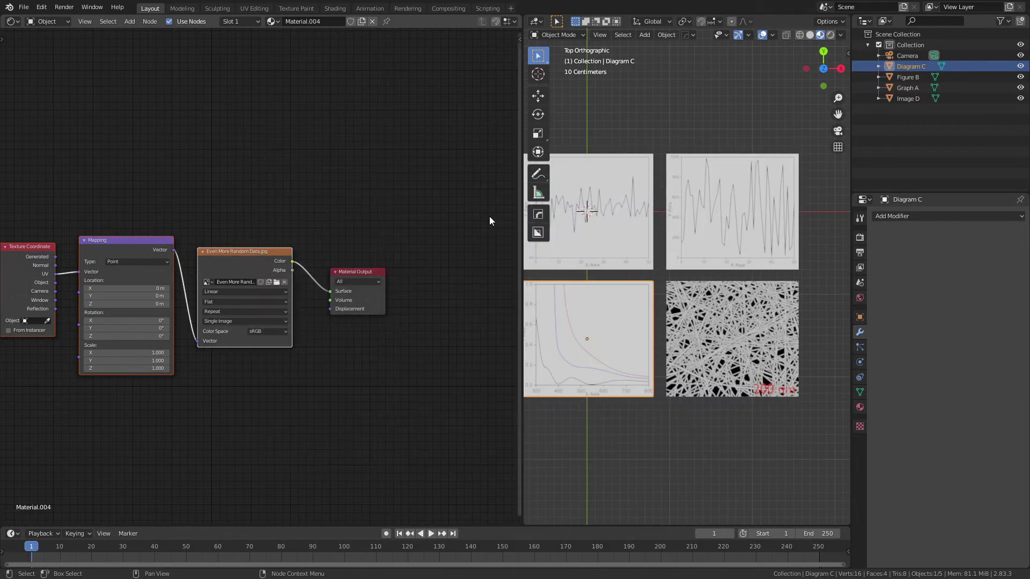
Merge away the node editor so the 3D view fills the left side, then clear the selection
{"action": "scroll", "coordinate": [609, 304], "scroll_direction": "up", "scroll_amount": 1}
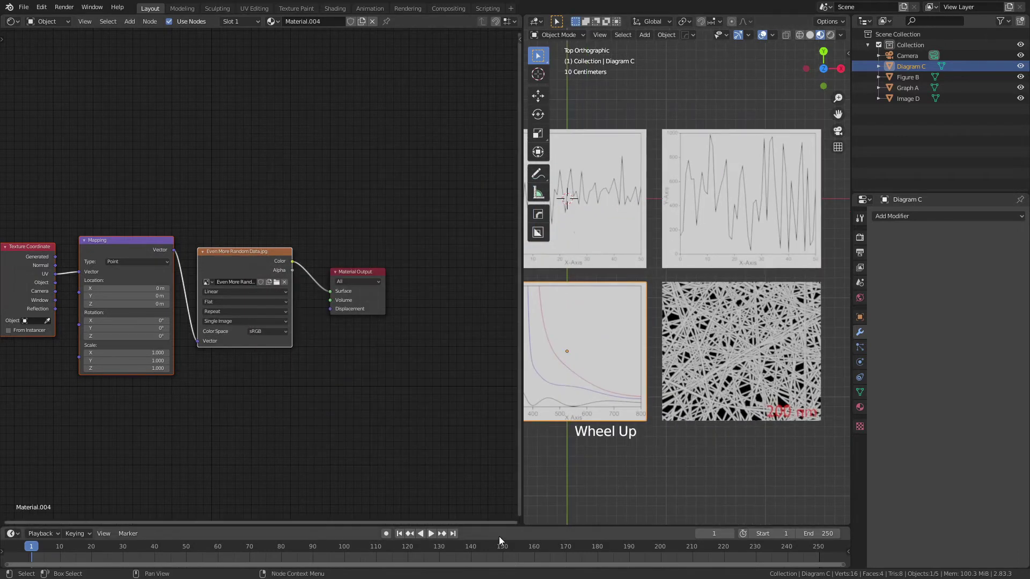
{"action": "left_click_drag", "start_coordinate": [526, 521], "coordinate": [243, 468]}
{"action": "scroll", "coordinate": [381, 278], "scroll_direction": "down", "scroll_amount": 1}
{"action": "scroll", "coordinate": [381, 278], "scroll_direction": "down", "scroll_amount": 1}
{"action": "left_click", "coordinate": [320, 209]}
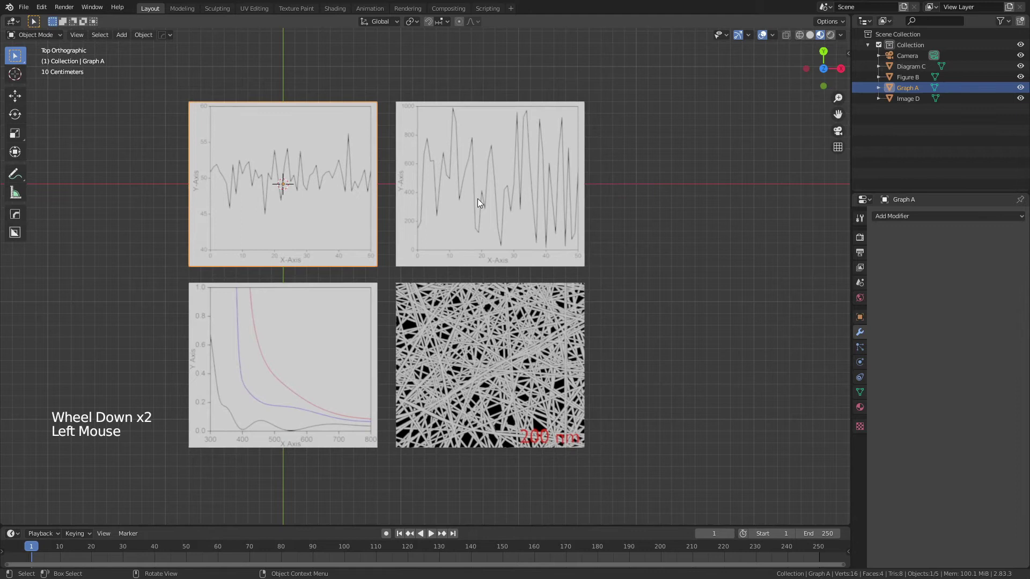
{"action": "left_click", "coordinate": [687, 237]}
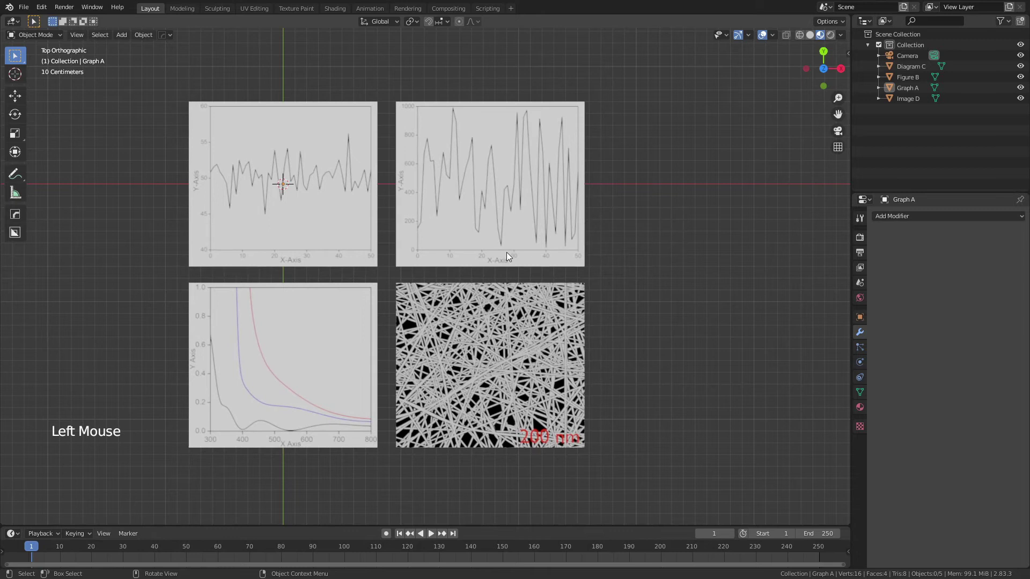
Change the Color Management View Transform from Filmic to Raw in Render Properties
{"action": "left_click", "coordinate": [861, 237]}
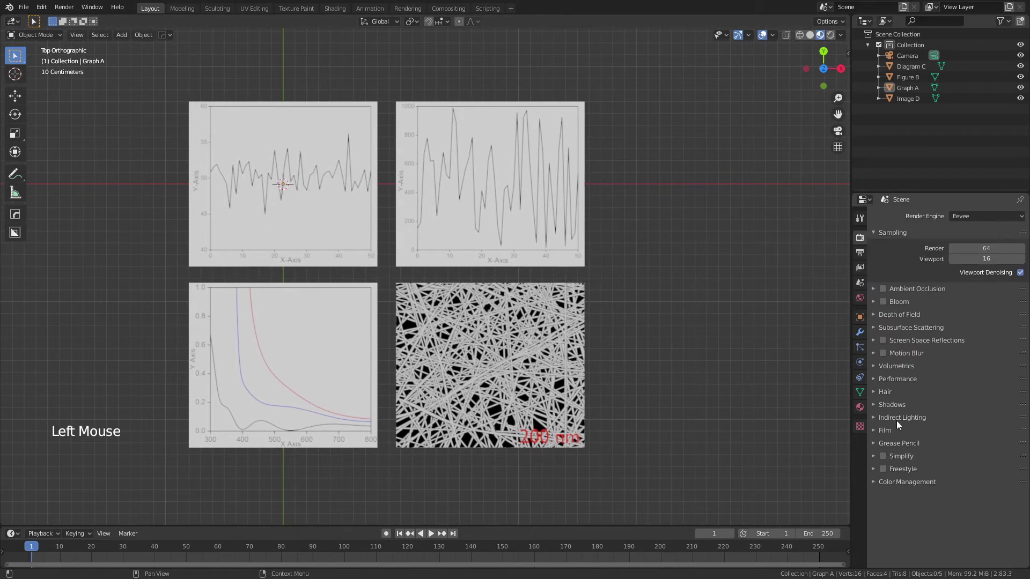
{"action": "left_click", "coordinate": [872, 482]}
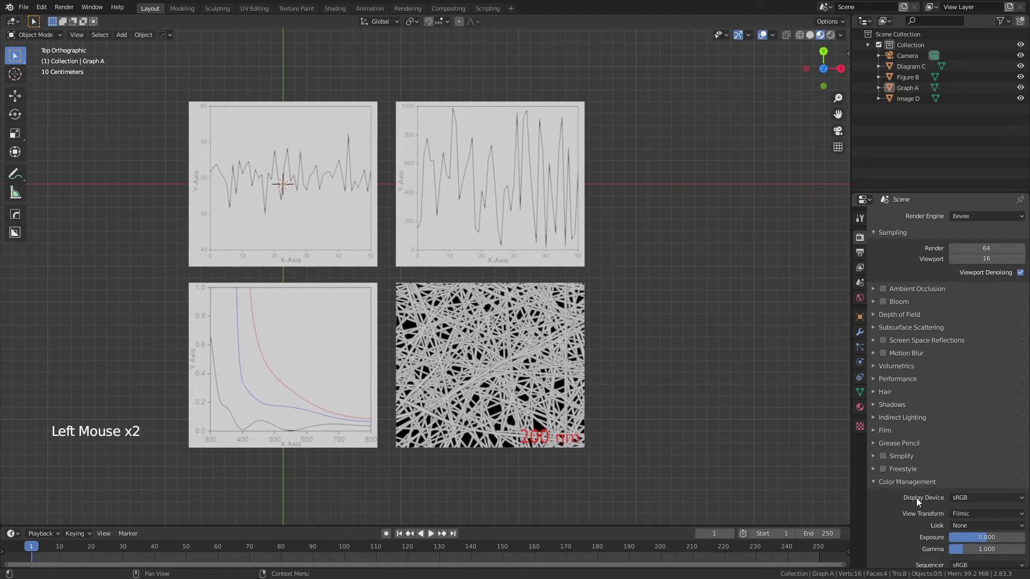
{"action": "left_click", "coordinate": [970, 516]}
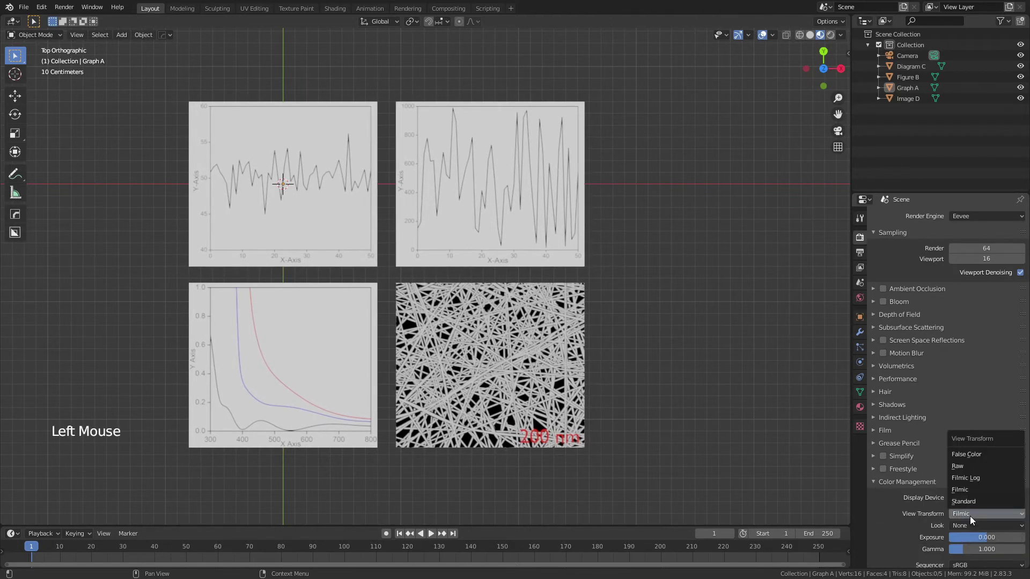
{"action": "left_click", "coordinate": [960, 468]}
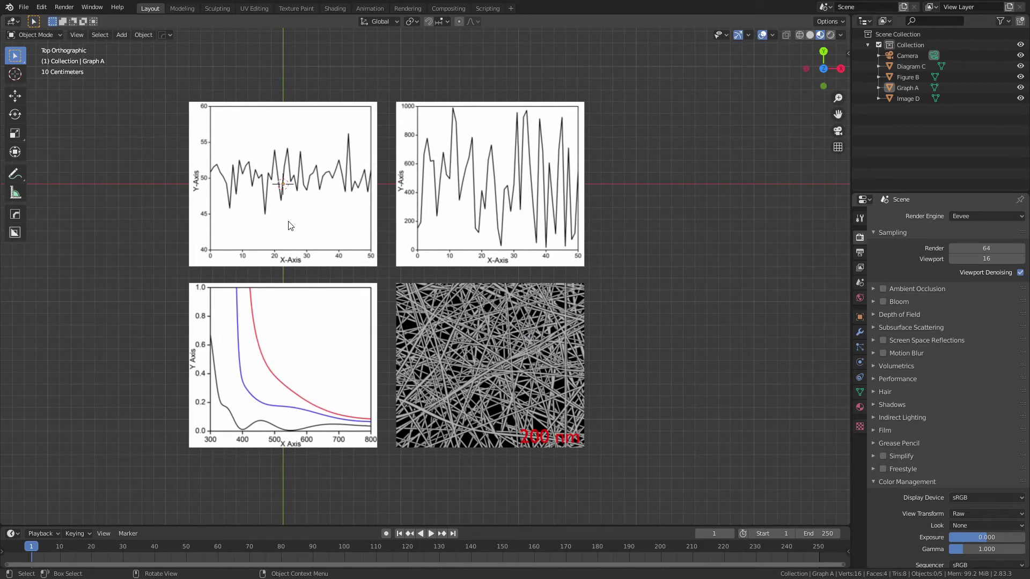
Zoom and pan the viewport until all four image planes sit centred together
{"action": "scroll", "coordinate": [288, 225], "scroll_direction": "up", "scroll_amount": 8}
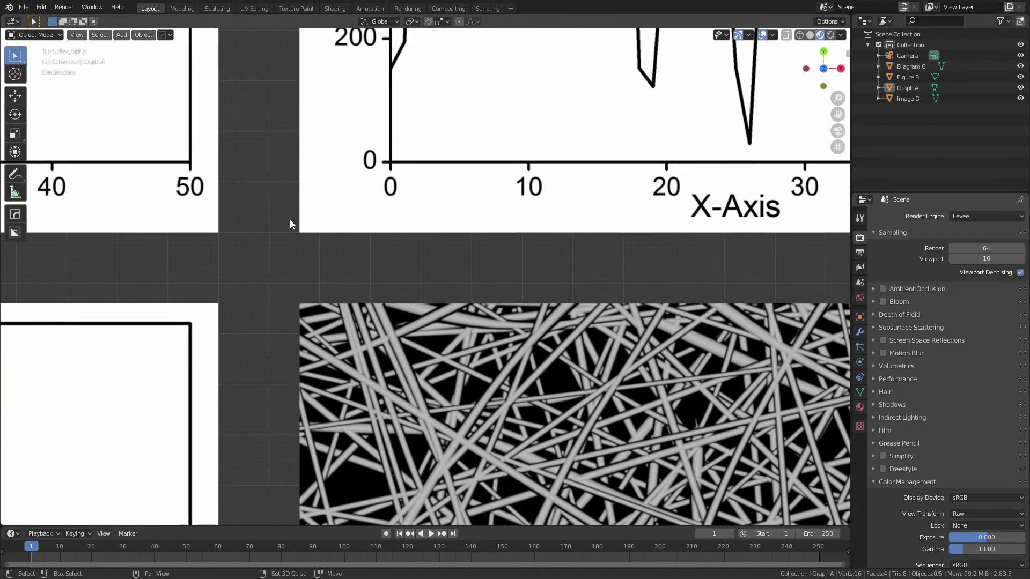
{"action": "middle_click_drag", "start_coordinate": [289, 224], "coordinate": [532, 463]}
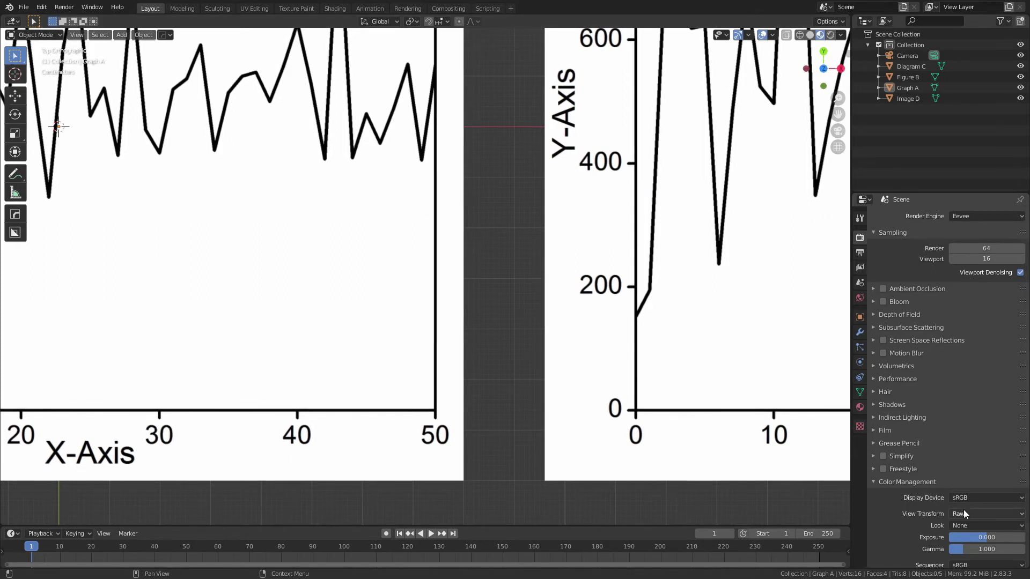
{"action": "scroll", "coordinate": [432, 313], "scroll_direction": "down", "scroll_amount": 4}
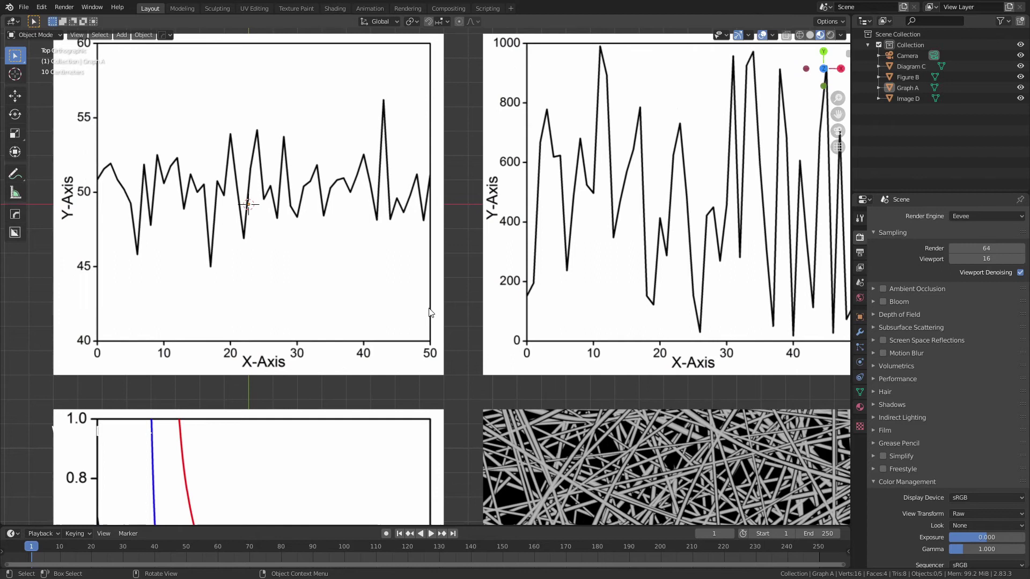
{"action": "scroll", "coordinate": [432, 313], "scroll_direction": "down", "scroll_amount": 2}
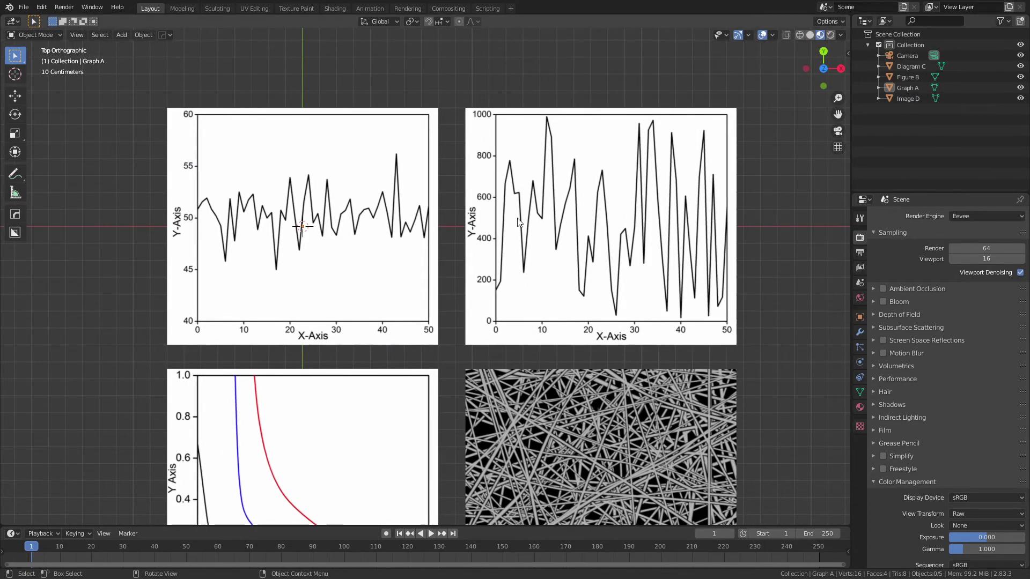
{"action": "scroll", "coordinate": [376, 320], "scroll_direction": "down", "scroll_amount": 2}
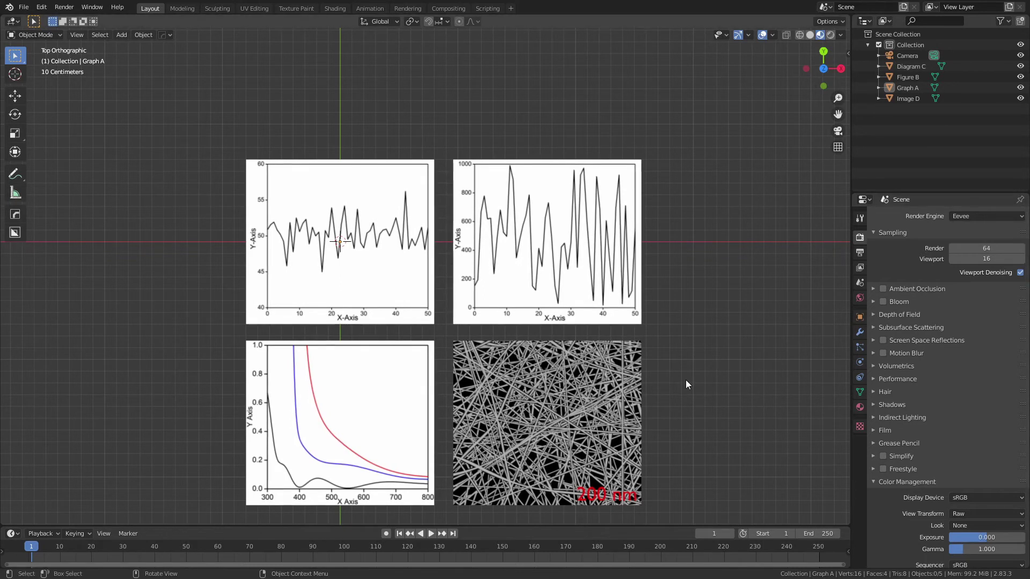
{"action": "scroll", "coordinate": [448, 393], "scroll_direction": "up", "scroll_amount": 8}
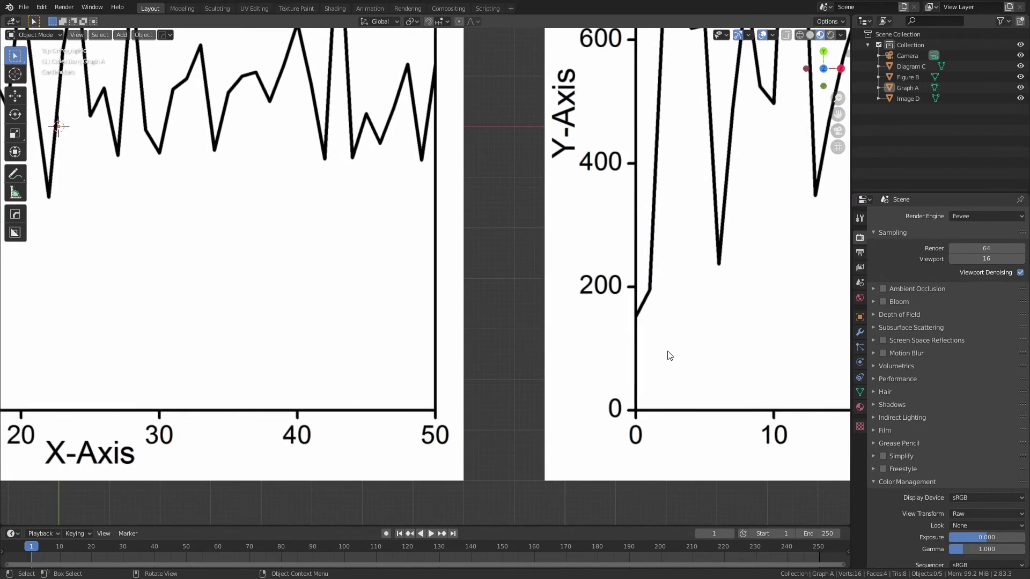
{"action": "scroll", "coordinate": [670, 355], "scroll_direction": "down", "scroll_amount": 1}
{"action": "scroll", "coordinate": [669, 355], "scroll_direction": "up", "scroll_amount": 4}
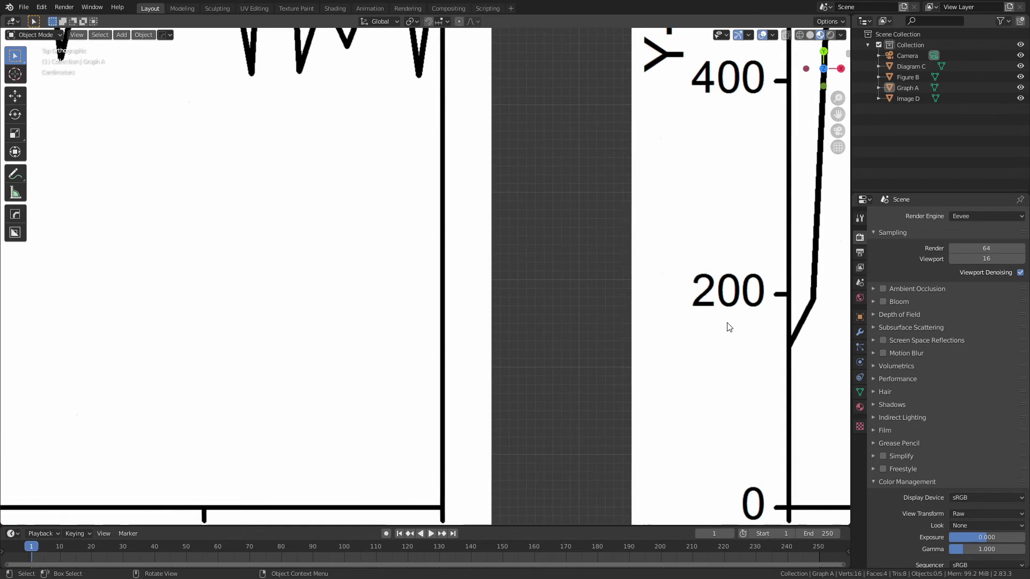
{"action": "scroll", "coordinate": [756, 324], "scroll_direction": "up", "scroll_amount": 3}
{"action": "scroll", "coordinate": [720, 323], "scroll_direction": "down", "scroll_amount": 2}
{"action": "middle_click_drag", "start_coordinate": [719, 322], "coordinate": [512, 325], "text": "shift"}
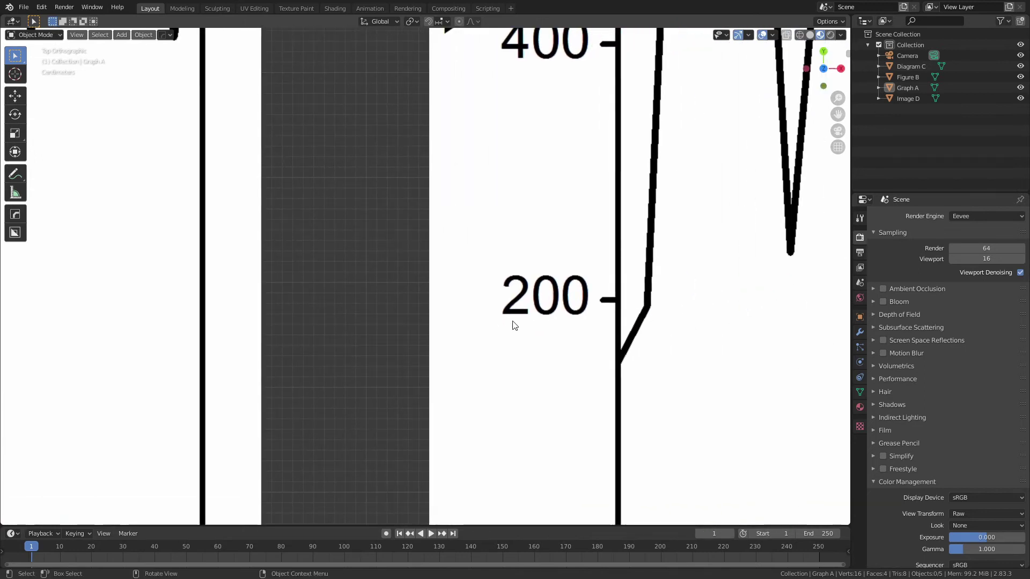
{"action": "scroll", "coordinate": [514, 326], "scroll_direction": "down", "scroll_amount": 11}
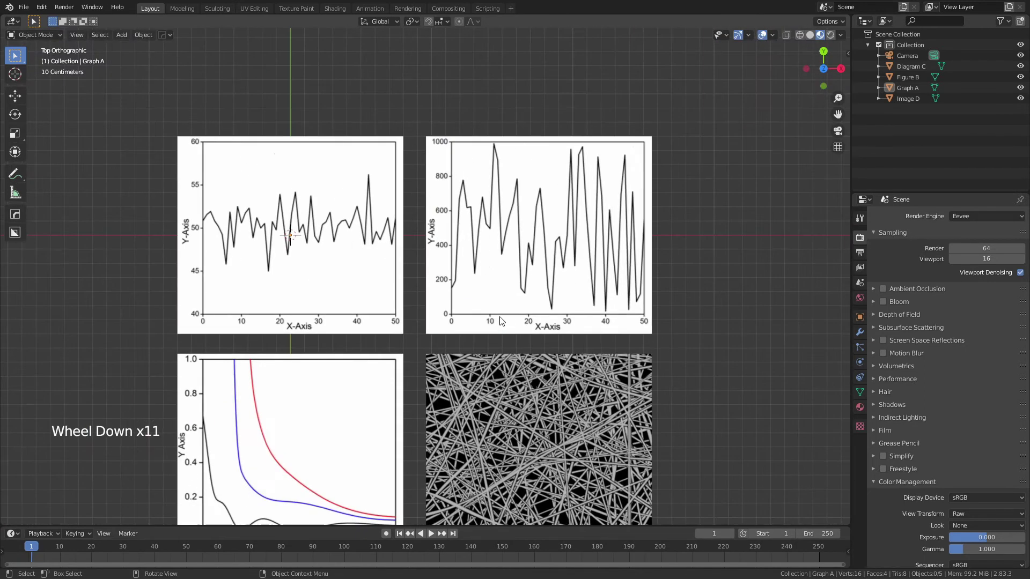
{"action": "middle_click_drag", "start_coordinate": [513, 325], "coordinate": [530, 252], "text": "shift"}
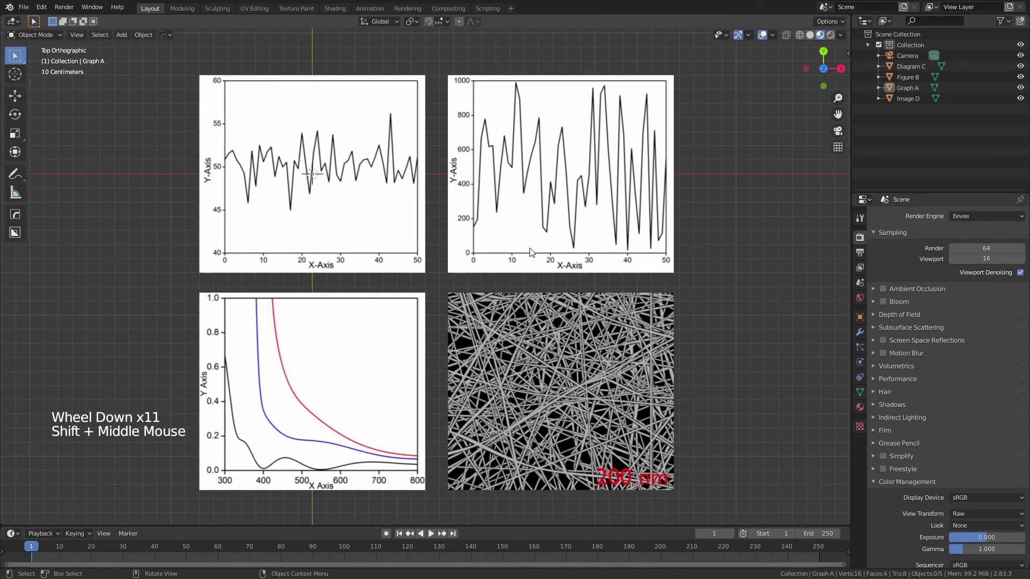
{"action": "scroll", "coordinate": [530, 252], "scroll_direction": "down", "scroll_amount": 1}
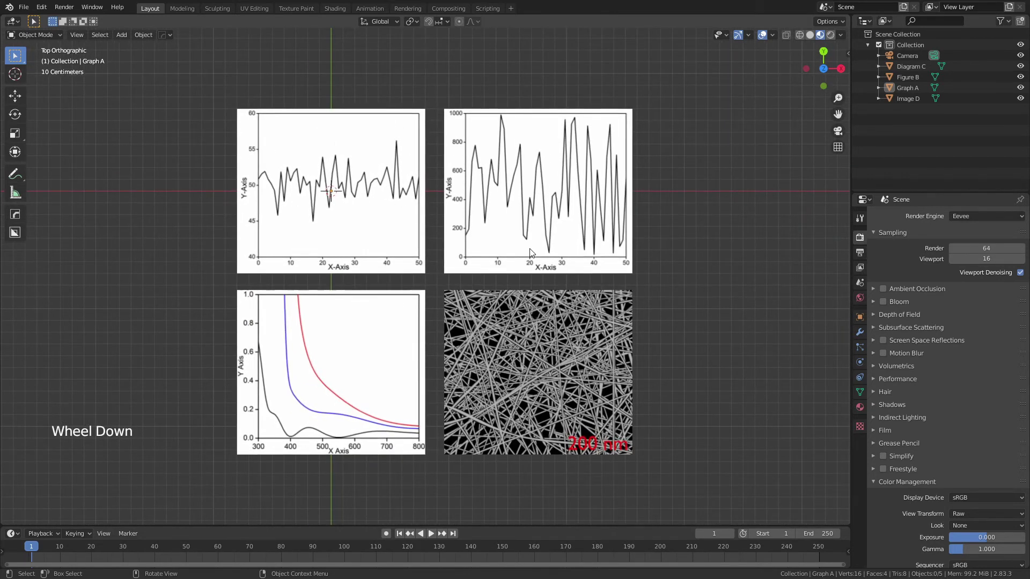
Rename Diagram C's material to 'Even More Random'
{"action": "left_click", "coordinate": [859, 407]}
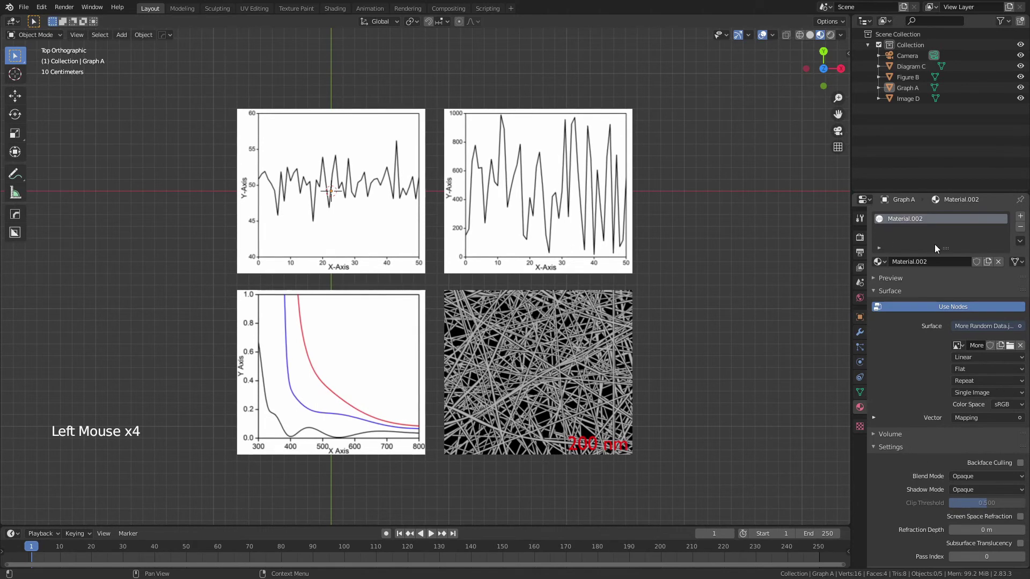
{"action": "left_click", "coordinate": [323, 334]}
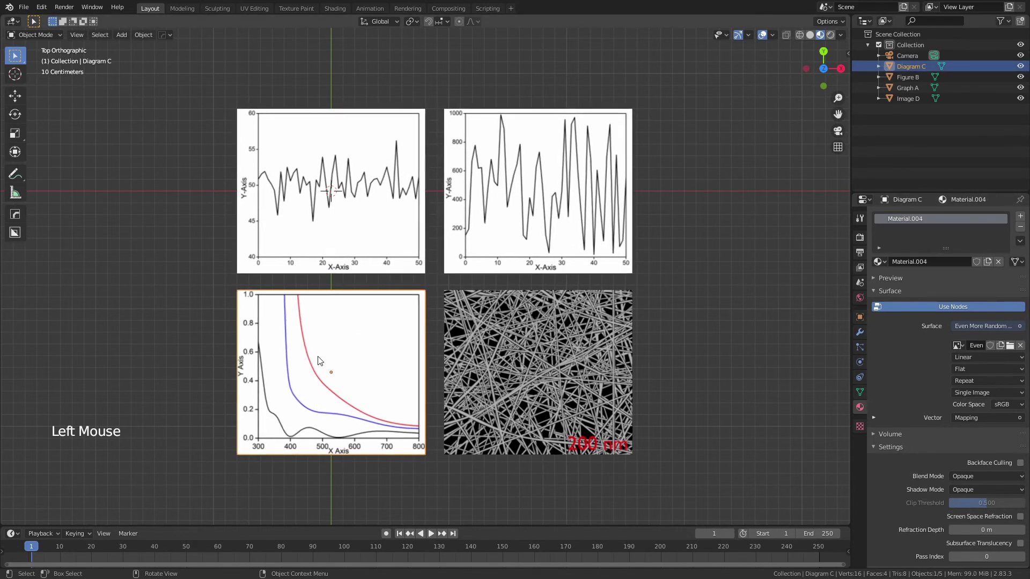
{"action": "left_click", "coordinate": [894, 220]}
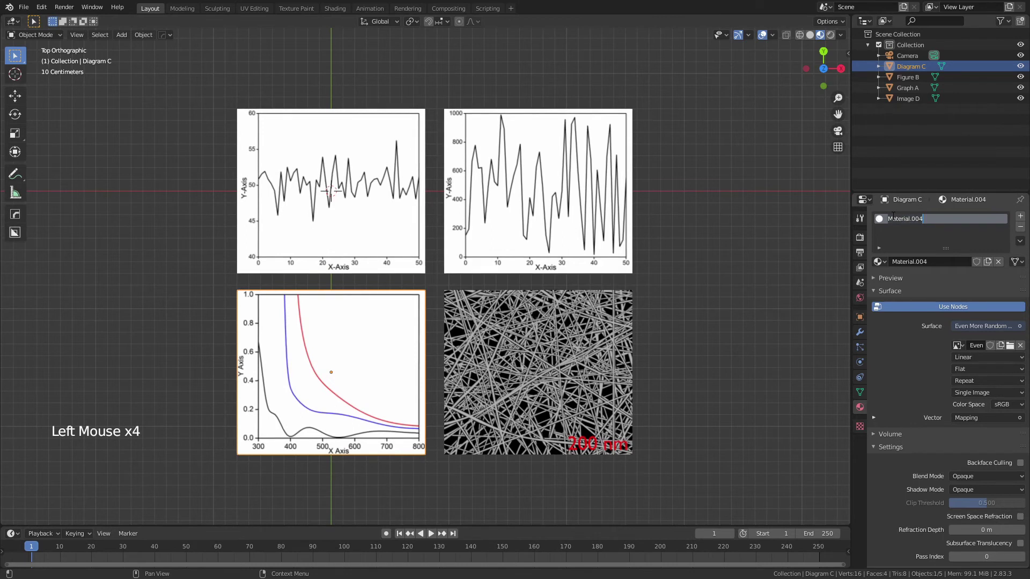
{"action": "type", "text": "Even More Random Dat"}
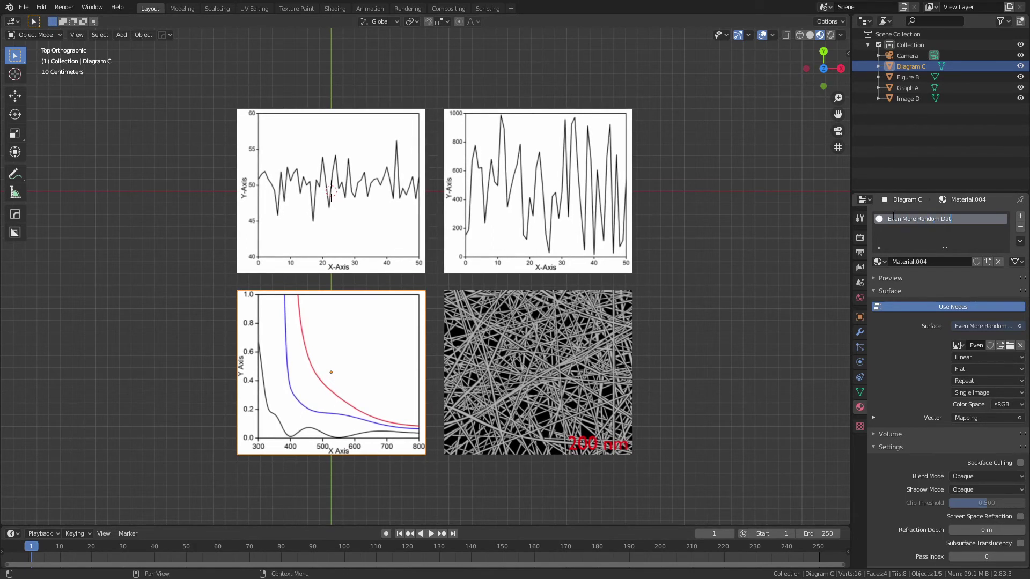
{"action": "key", "text": "Return"}
Rename Image D's material to 'SEM'
{"action": "left_click", "coordinate": [590, 348]}
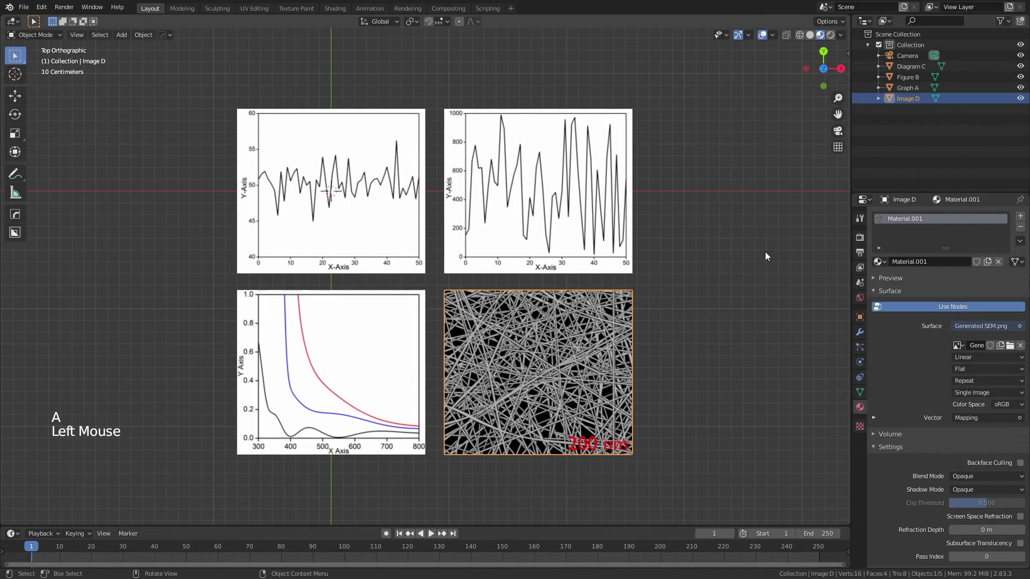
{"action": "double_click", "coordinate": [901, 218]}
{"action": "type", "text": "SEM Image"}
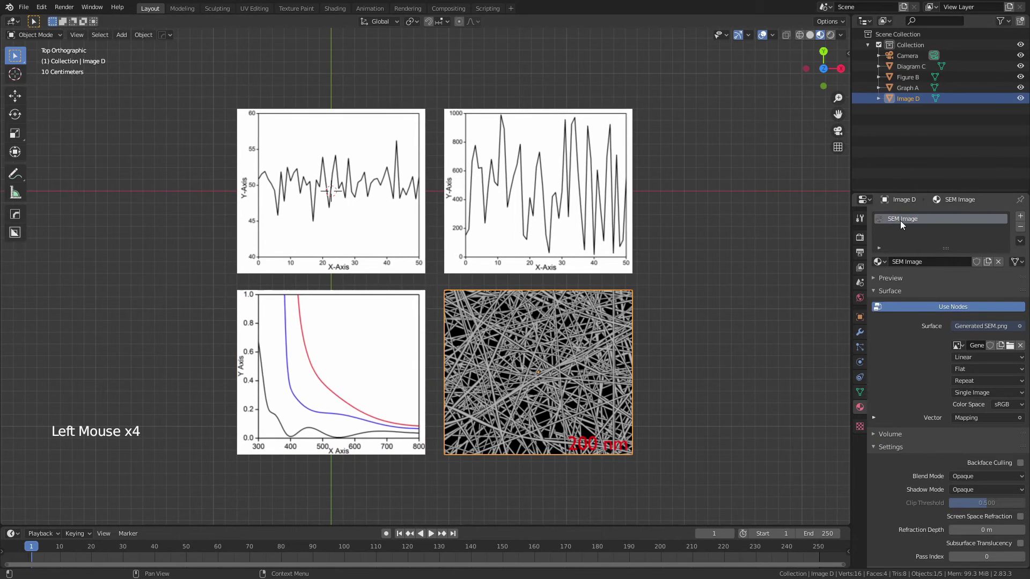
Clear the selection and select the scene camera in the Outliner
{"action": "left_click", "coordinate": [691, 291]}
{"action": "left_click", "coordinate": [567, 172]}
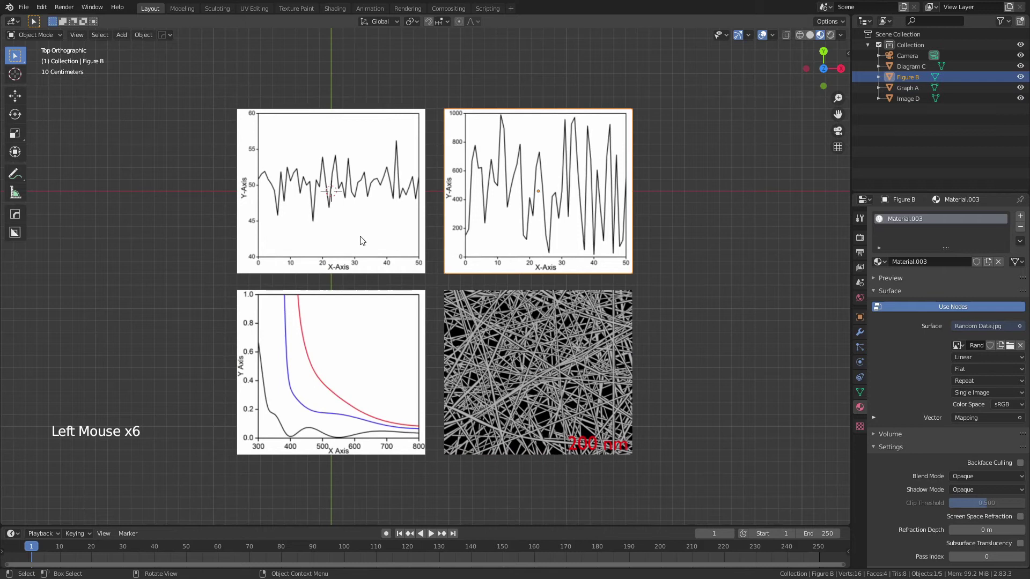
{"action": "left_click", "coordinate": [684, 246]}
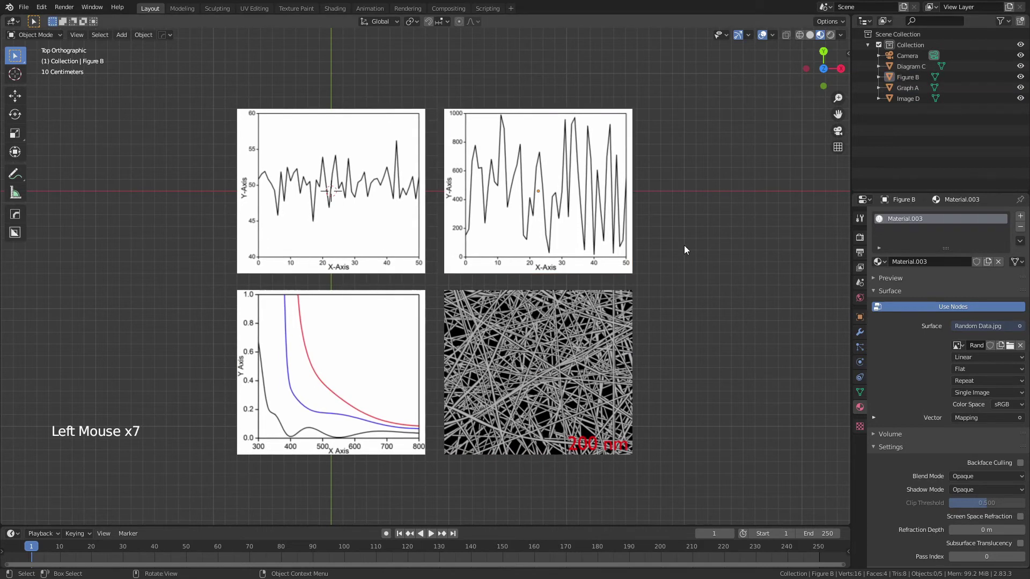
{"action": "left_click", "coordinate": [684, 246]}
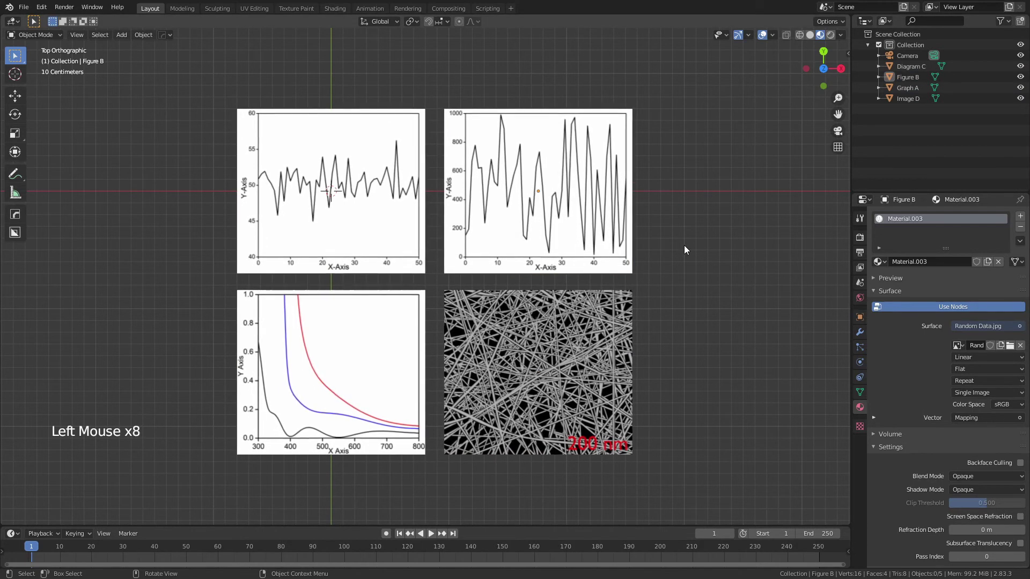
{"action": "left_click", "coordinate": [904, 56]}
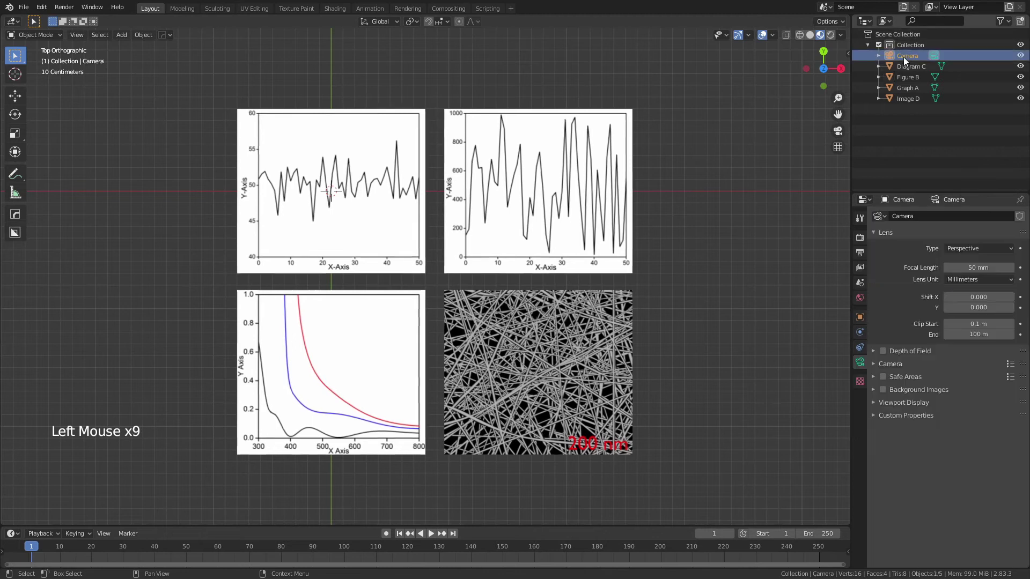
View through the camera, switch it to Orthographic and lower its orthographic scale to 5.584
{"action": "scroll", "coordinate": [623, 237], "scroll_direction": "down", "scroll_amount": 9}
{"action": "scroll", "coordinate": [531, 305], "scroll_direction": "up", "scroll_amount": 9}
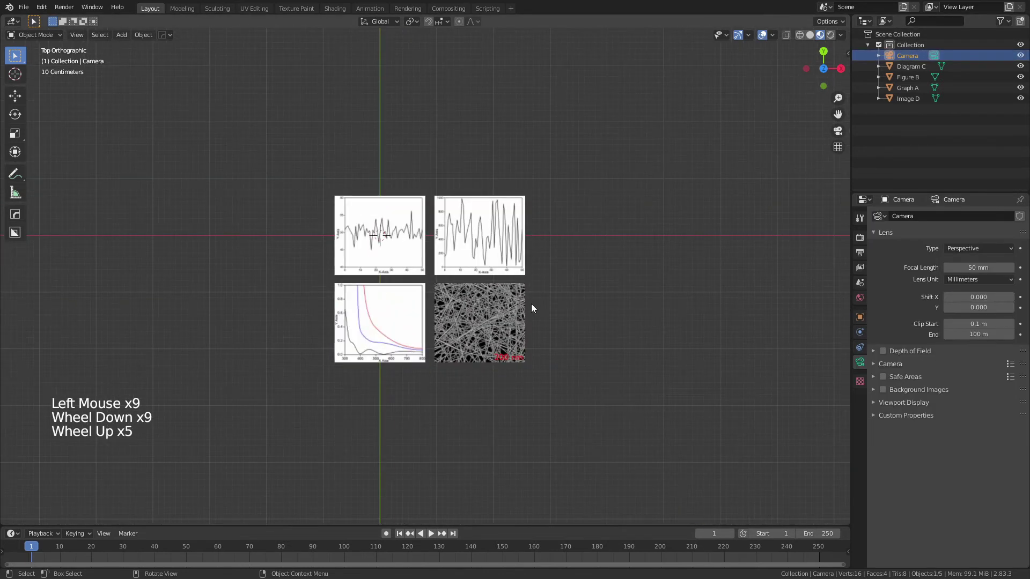
{"action": "key", "text": "ctrl+alt+KP_0"}
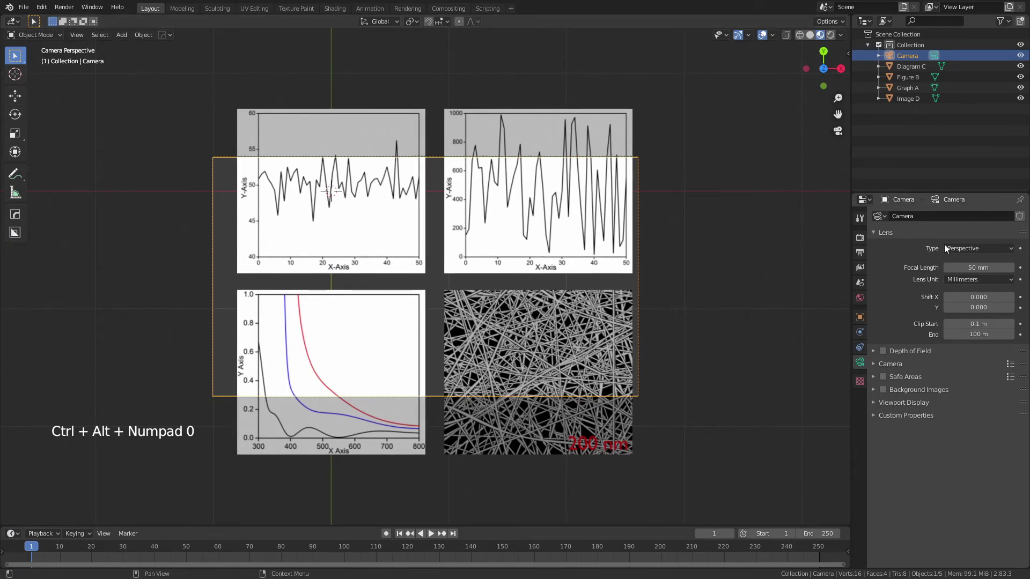
{"action": "left_click", "coordinate": [977, 246]}
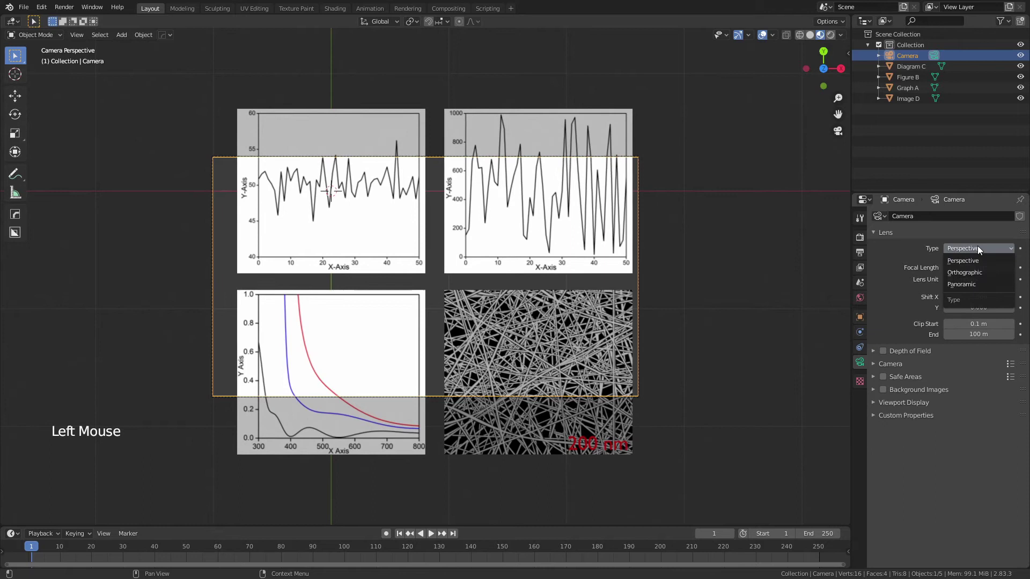
{"action": "left_click", "coordinate": [970, 274]}
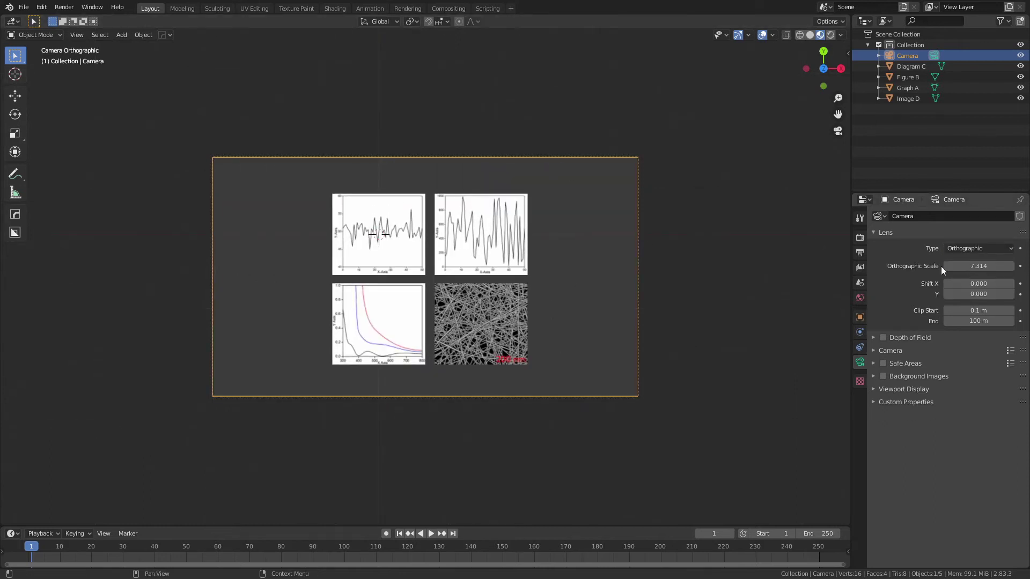
{"action": "left_click_drag", "start_coordinate": [983, 267], "coordinate": [947, 266], "text": "shift"}
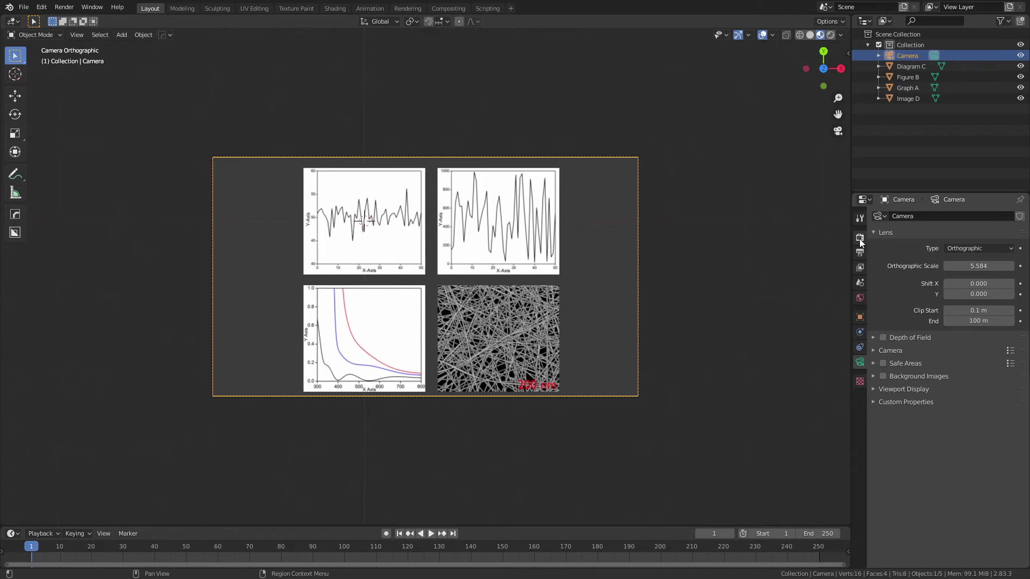
Set the horizontal render resolution to 1080 for a square 1080 by 1080 output
{"action": "left_click", "coordinate": [860, 252]}
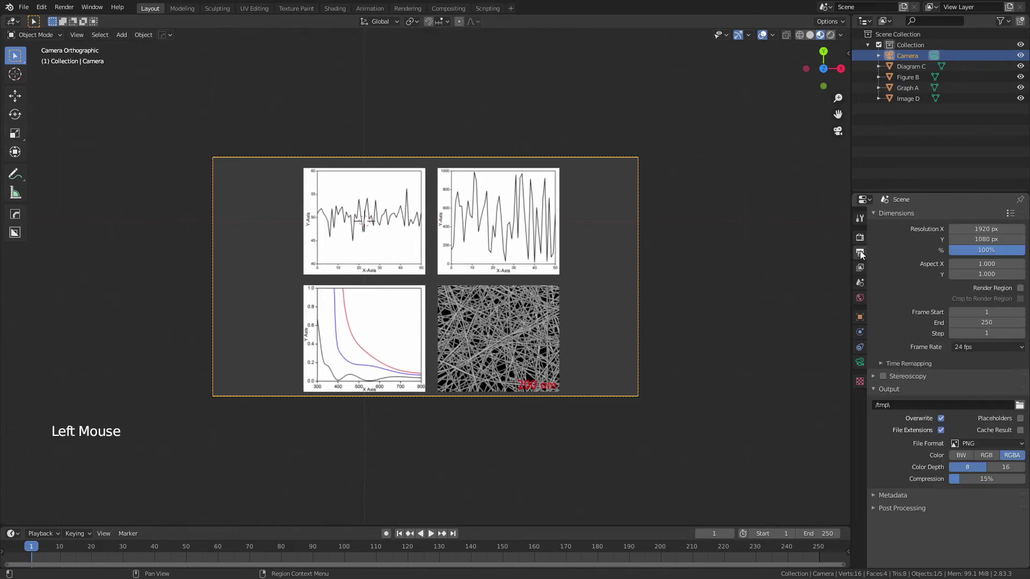
{"action": "double_click", "coordinate": [981, 229]}
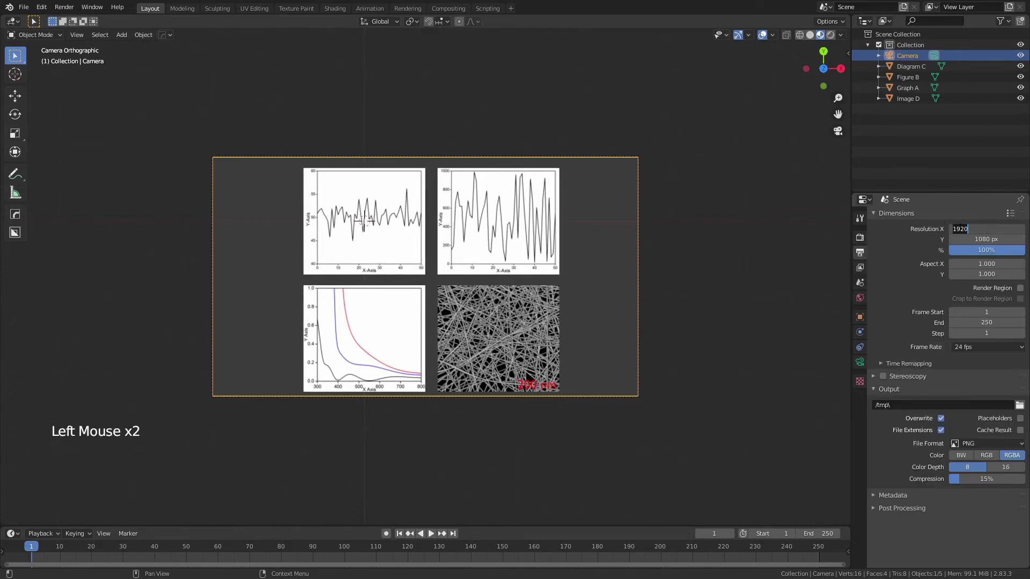
{"action": "type", "text": "1080"}
{"action": "key", "text": "Return"}
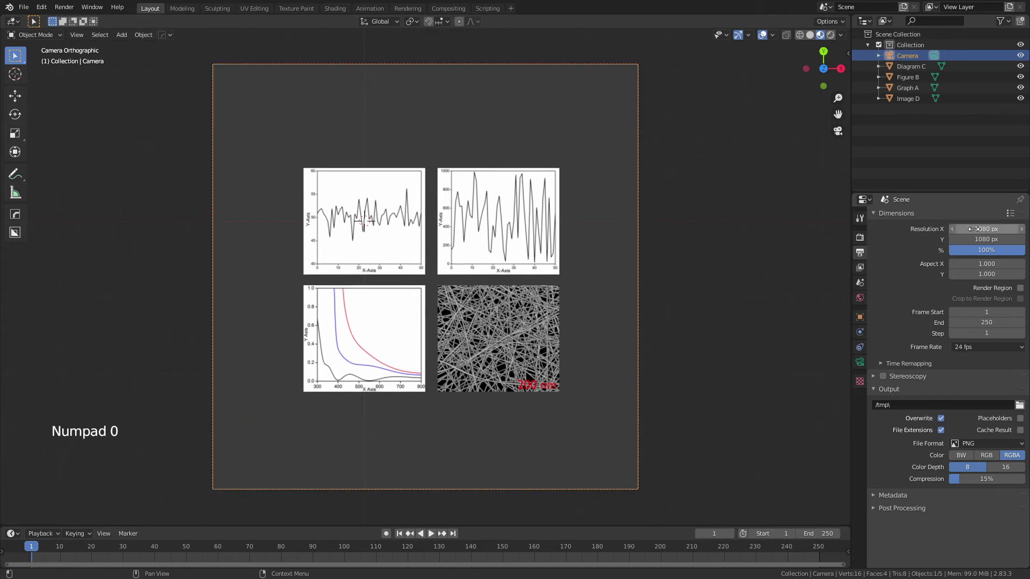
Reduce the camera's orthographic scale to 3.614 and nudge the camera to frame all four planes
{"action": "left_click", "coordinate": [860, 362]}
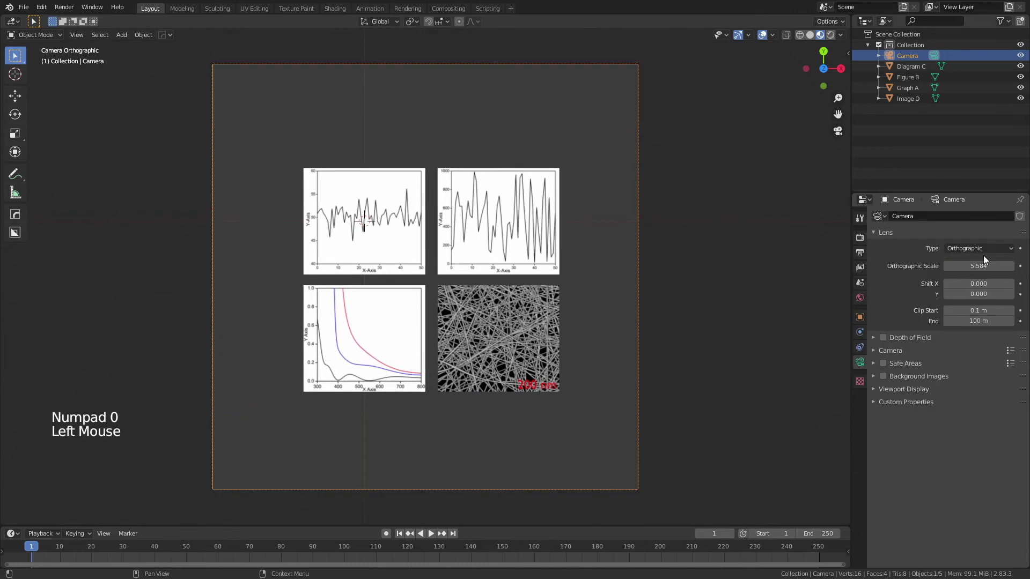
{"action": "mouse_move", "coordinate": [972, 266]}
{"action": "left_mouse_down"}
{"action": "mouse_move", "coordinate": [987, 267]}
{"action": "mouse_move", "coordinate": [957, 266]}
{"action": "left_mouse_up"}
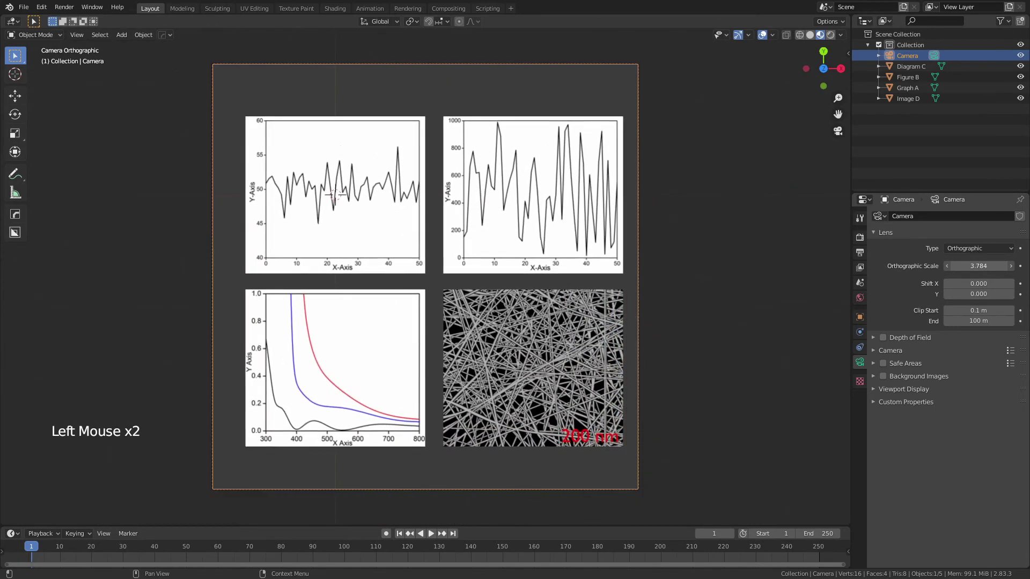
{"action": "key", "text": "g"}
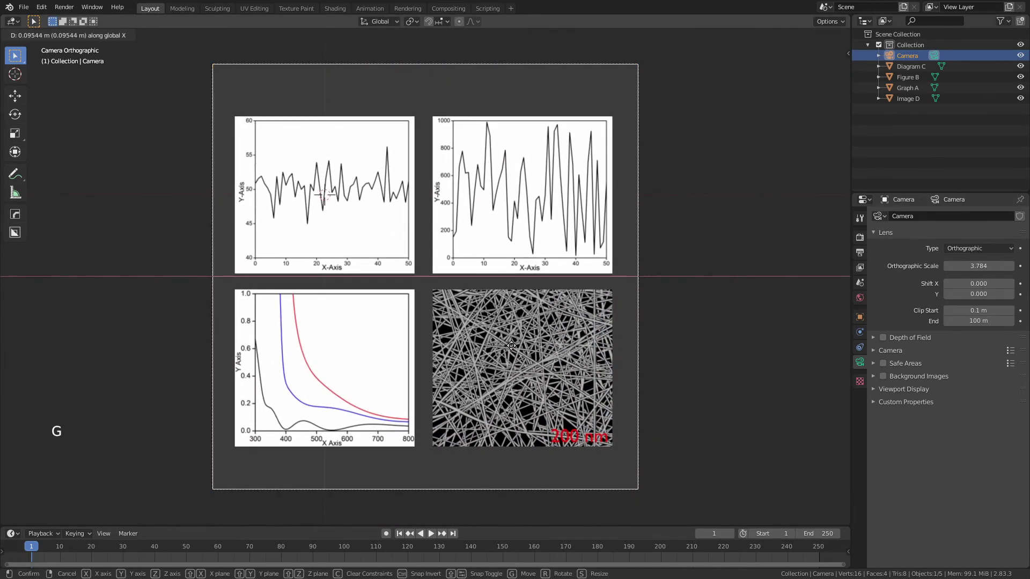
{"action": "left_click", "coordinate": [511, 341]}
{"action": "left_click_drag", "start_coordinate": [979, 266], "coordinate": [953, 266], "text": "shift"}
{"action": "left_click", "coordinate": [395, 209]}
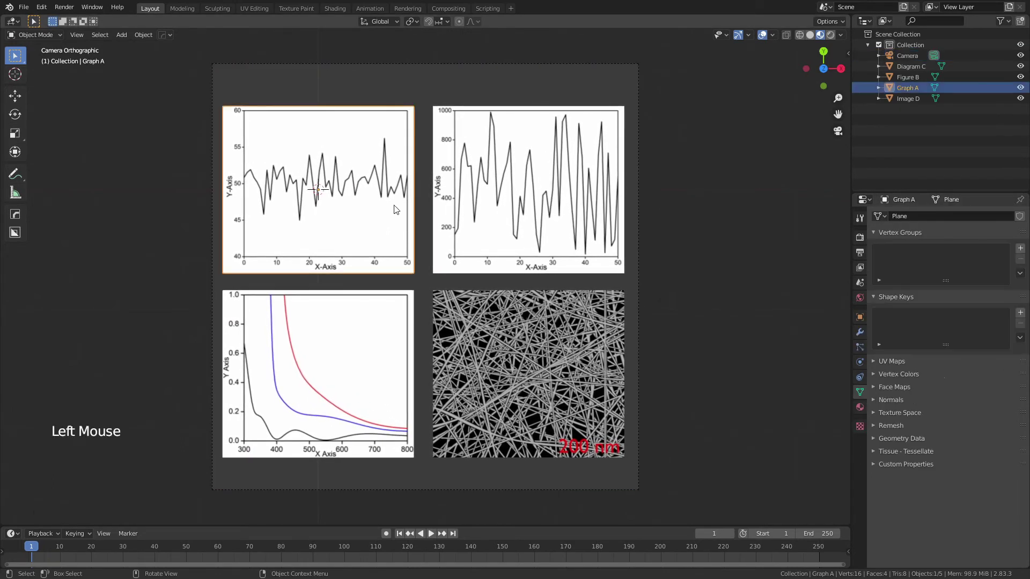
Enable Film Transparent in the render settings and render the frame with F12
{"action": "left_click", "coordinate": [861, 238]}
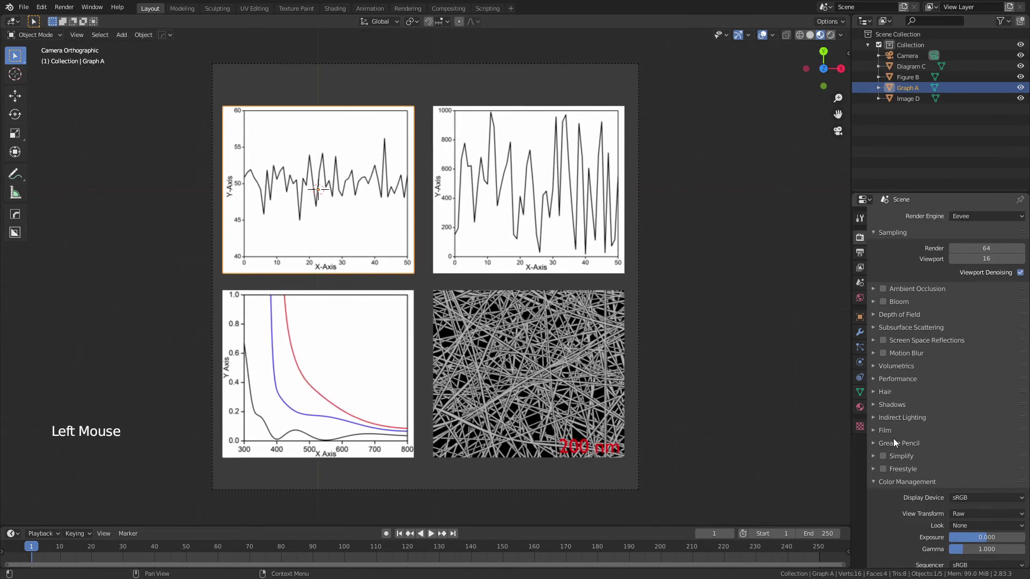
{"action": "left_click", "coordinate": [874, 483]}
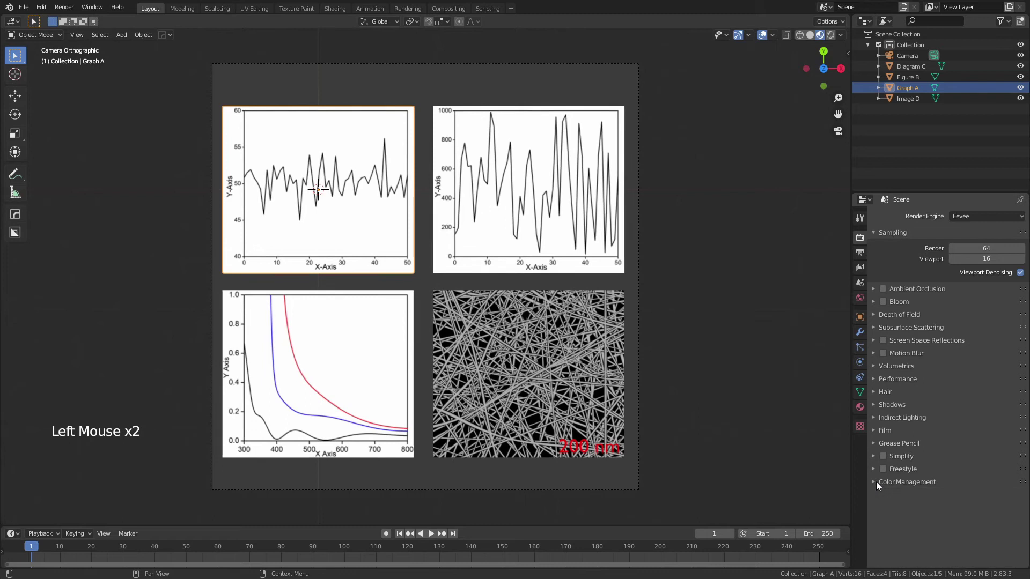
{"action": "left_click", "coordinate": [873, 432]}
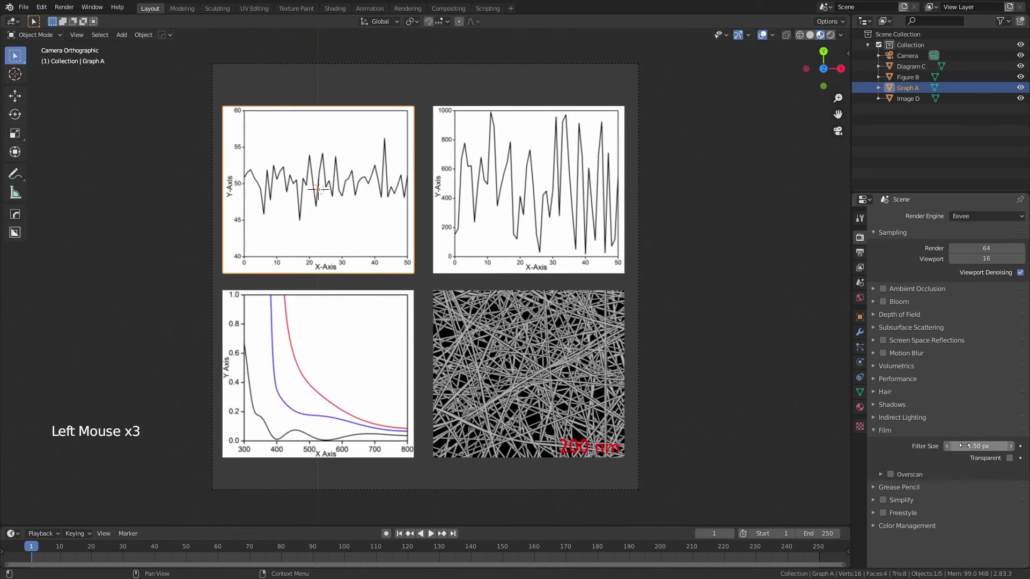
{"action": "left_click", "coordinate": [1010, 458]}
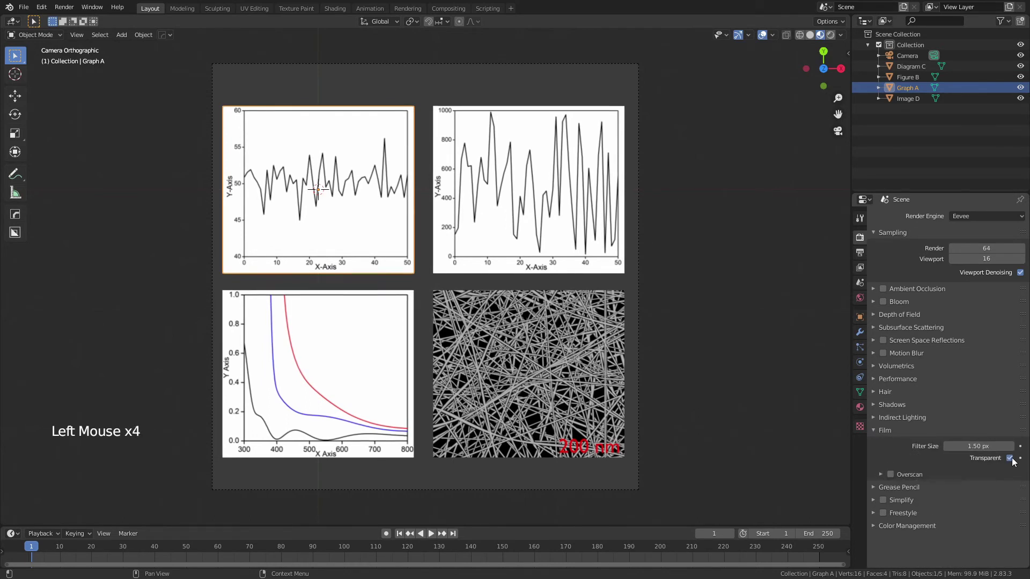
{"action": "left_click", "coordinate": [873, 430]}
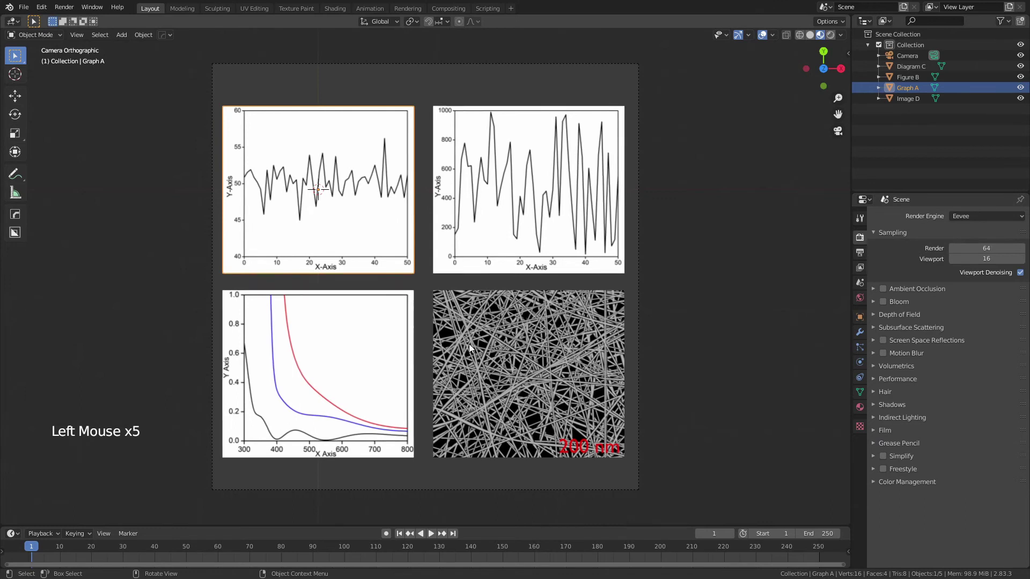
{"action": "key", "text": "F12"}
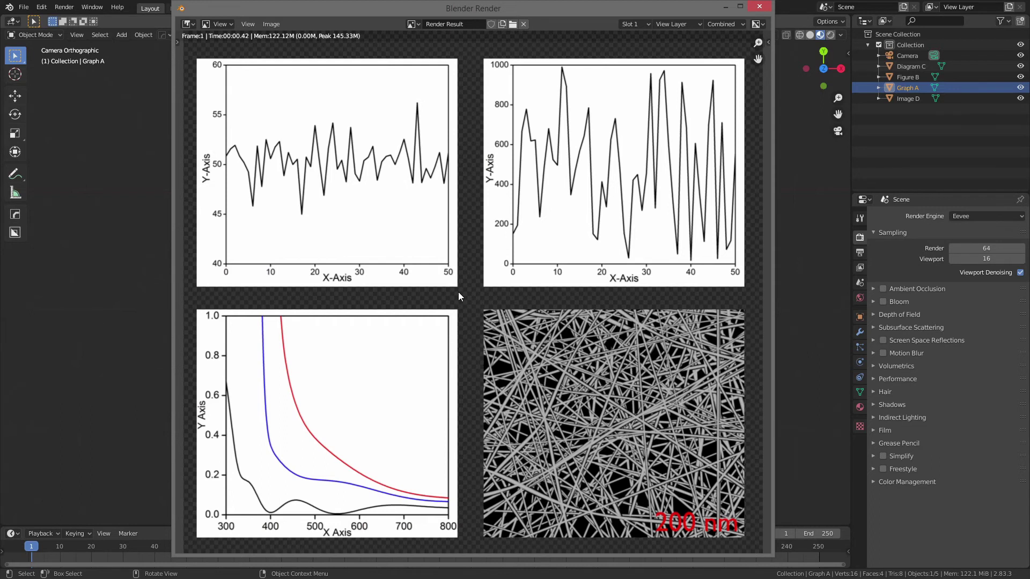
{"action": "scroll", "coordinate": [458, 291], "scroll_direction": "down", "scroll_amount": 1}
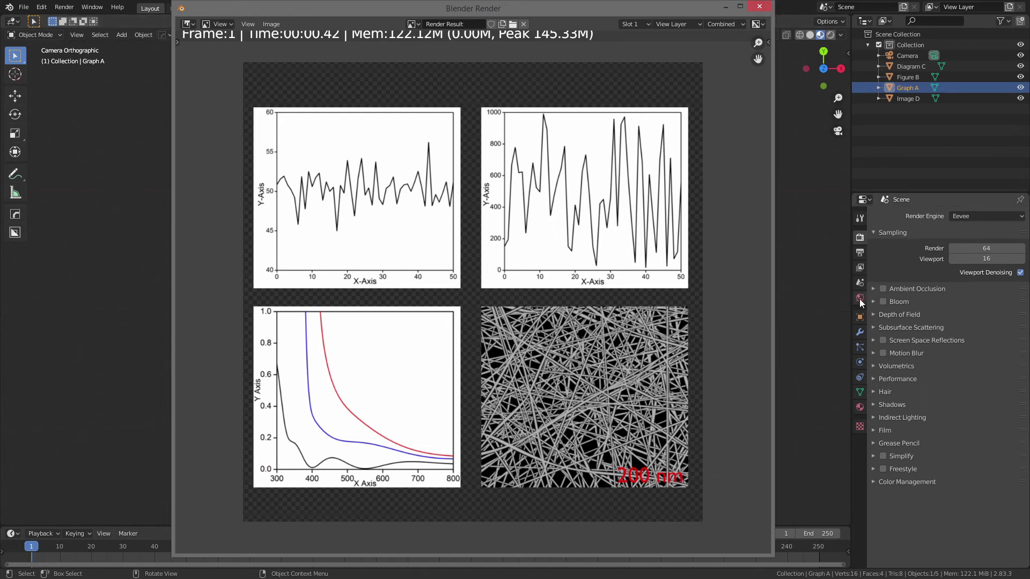
{"action": "scroll", "coordinate": [524, 284], "scroll_direction": "up", "scroll_amount": 8}
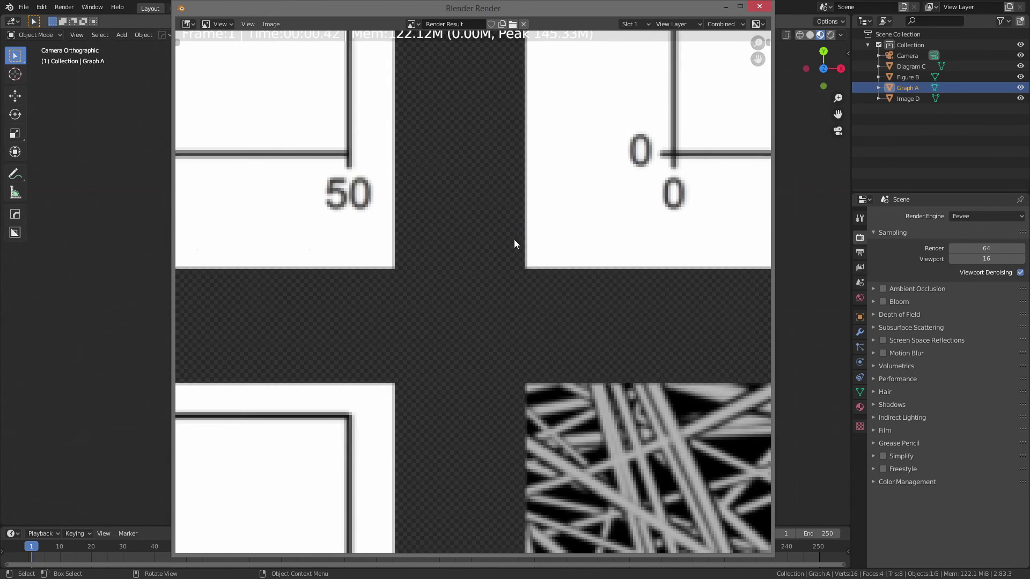
{"action": "middle_click_drag", "start_coordinate": [513, 239], "coordinate": [268, 438]}
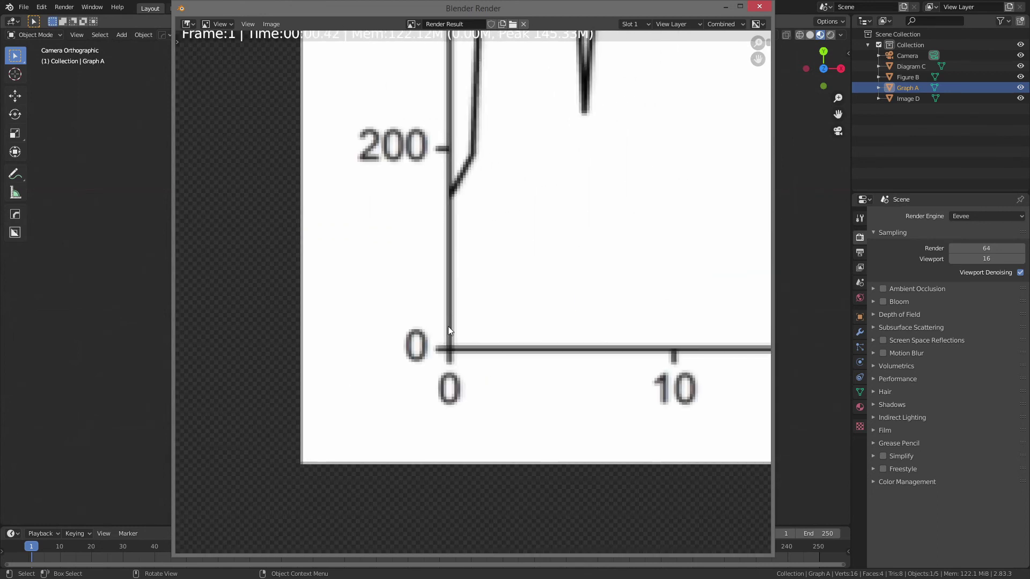
{"action": "scroll", "coordinate": [449, 328], "scroll_direction": "down", "scroll_amount": 2}
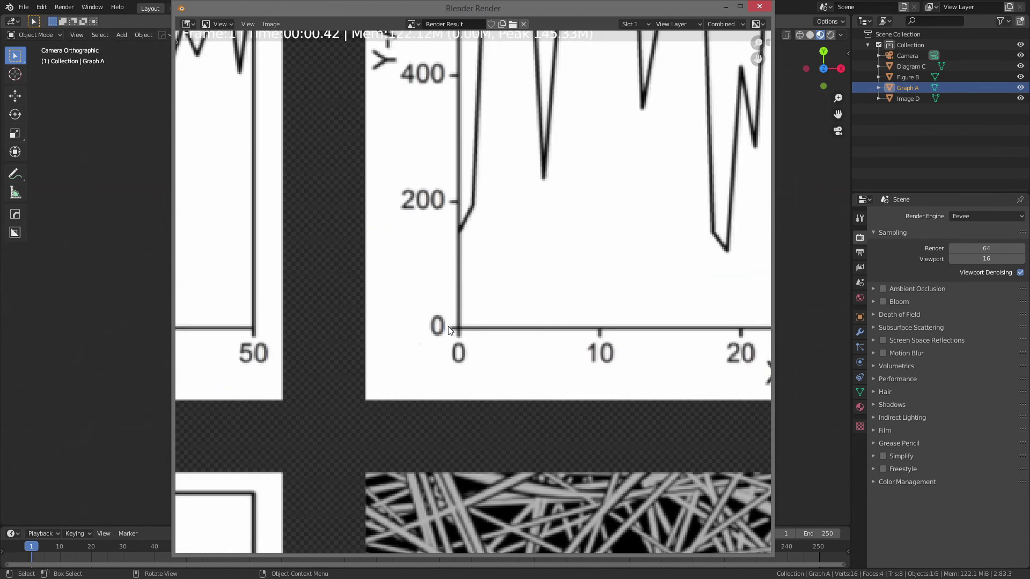
{"action": "scroll", "coordinate": [450, 330], "scroll_direction": "down", "scroll_amount": 3}
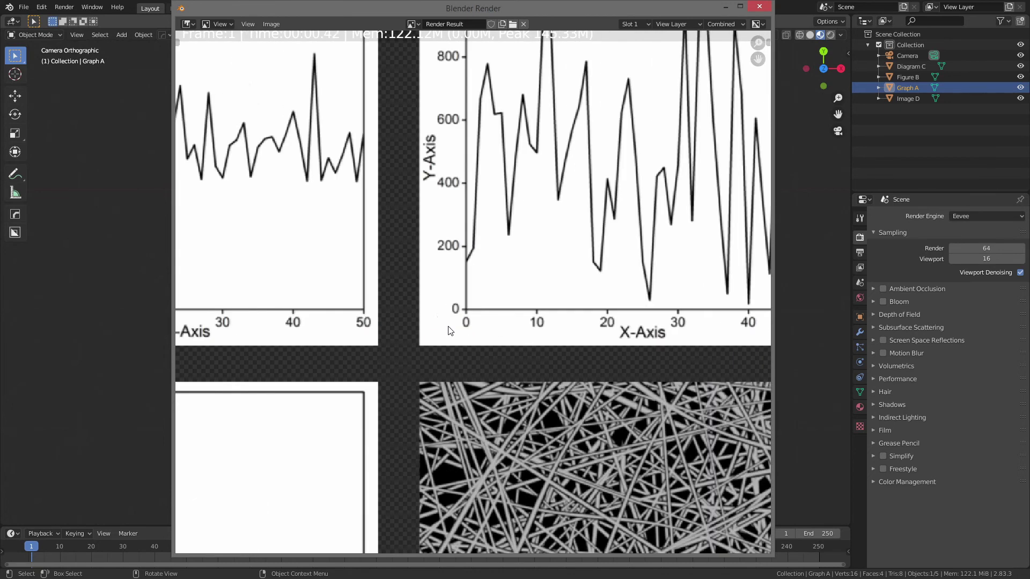
Set the resolution scale to 500% and re-render the frame with F12
{"action": "left_click", "coordinate": [861, 253]}
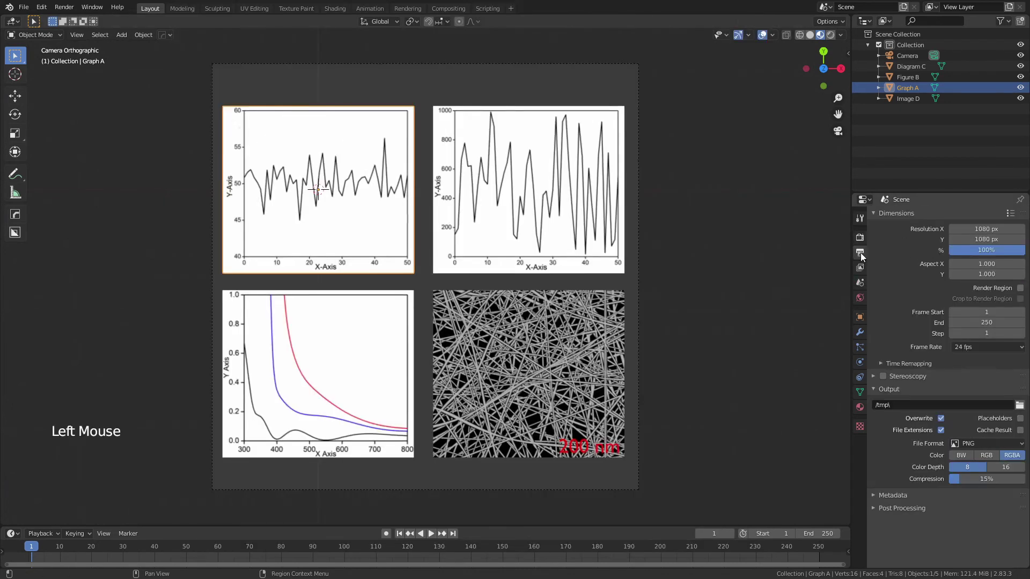
{"action": "left_click", "coordinate": [990, 250]}
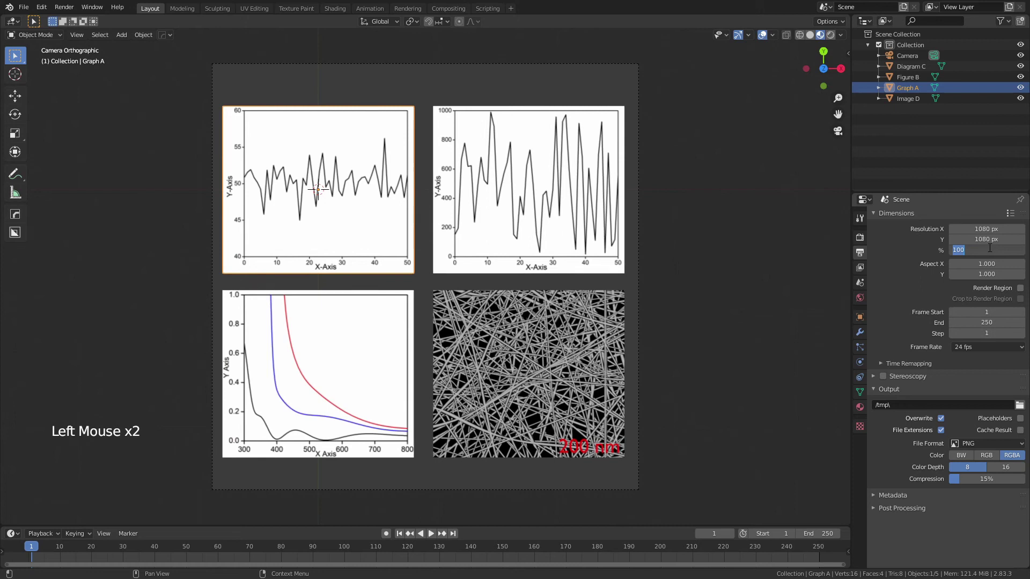
{"action": "type", "text": "500"}
{"action": "key", "text": "Return"}
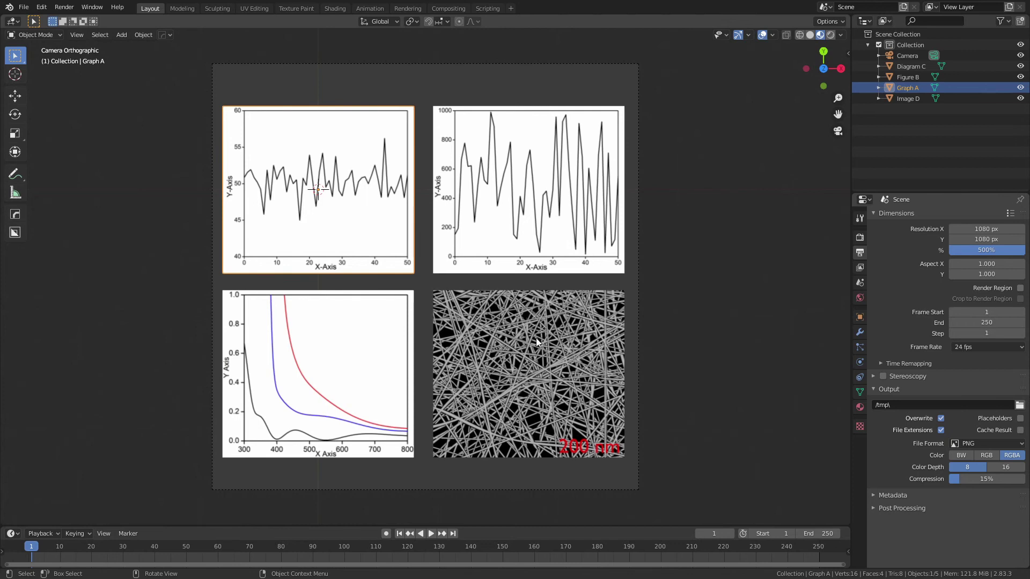
{"action": "scroll", "coordinate": [467, 289], "scroll_direction": "up", "scroll_amount": 9}
{"action": "scroll", "coordinate": [541, 241], "scroll_direction": "down", "scroll_amount": 11}
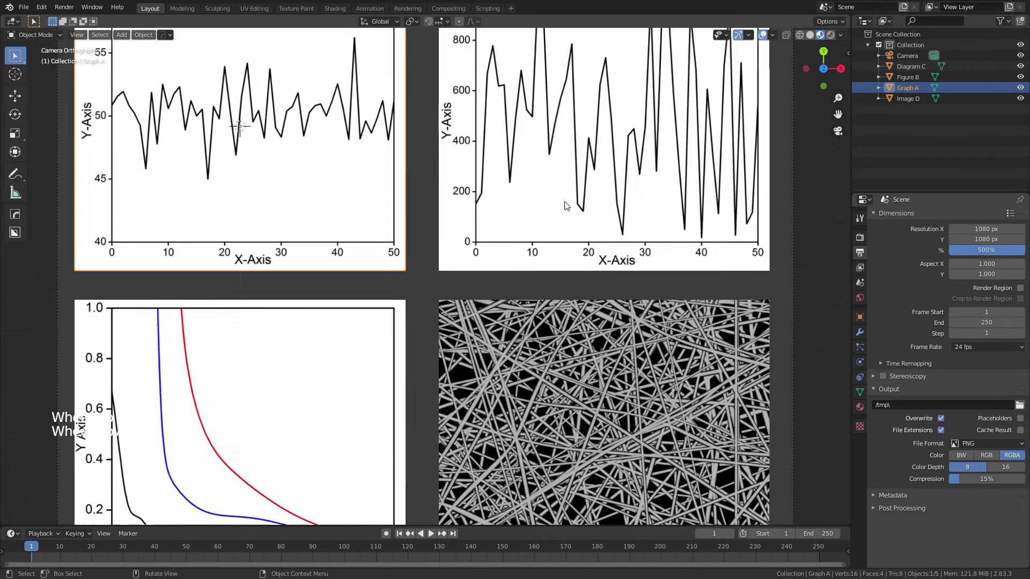
{"action": "key", "text": "F12"}
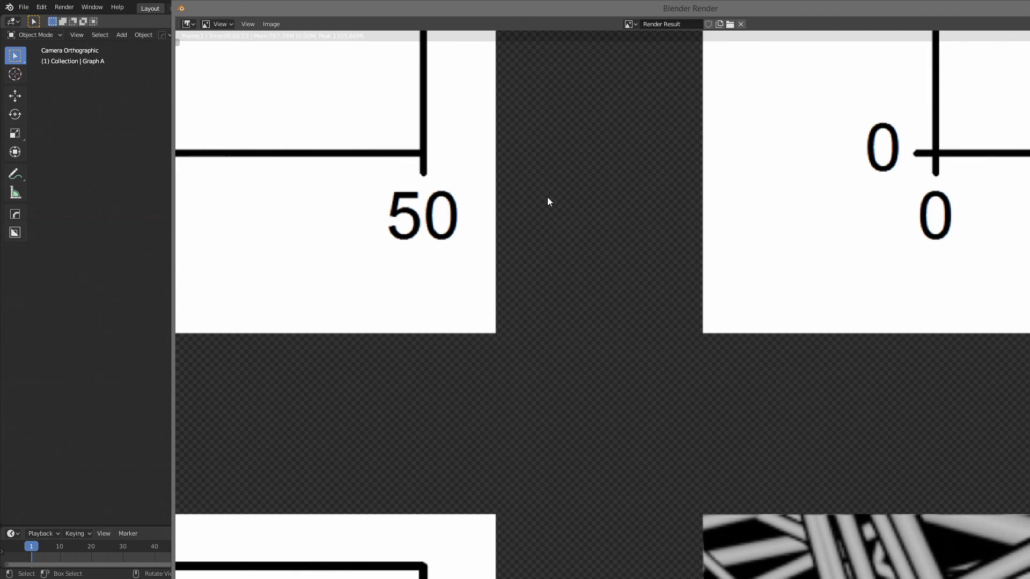
Zoom and pan around the high-resolution render result, then maximize the render window
{"action": "scroll", "coordinate": [547, 197], "scroll_direction": "down", "scroll_amount": 5}
{"action": "scroll", "coordinate": [687, 228], "scroll_direction": "up", "scroll_amount": 8}
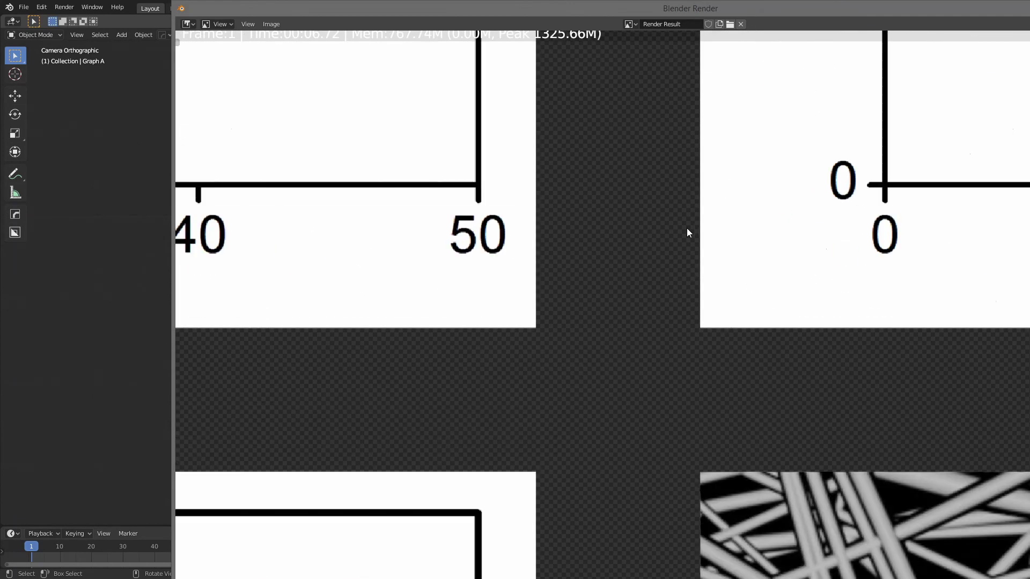
{"action": "scroll", "coordinate": [780, 440], "scroll_direction": "down", "scroll_amount": 2}
{"action": "scroll", "coordinate": [717, 197], "scroll_direction": "up", "scroll_amount": 5}
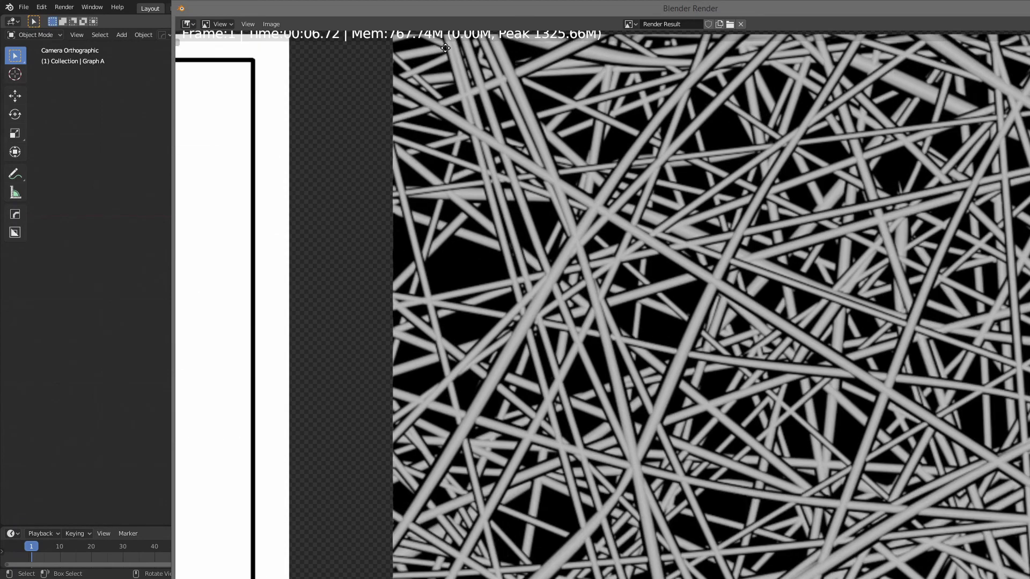
{"action": "scroll", "coordinate": [719, 245], "scroll_direction": "down", "scroll_amount": 2}
{"action": "middle_click_drag", "start_coordinate": [719, 245], "coordinate": [1025, 96]}
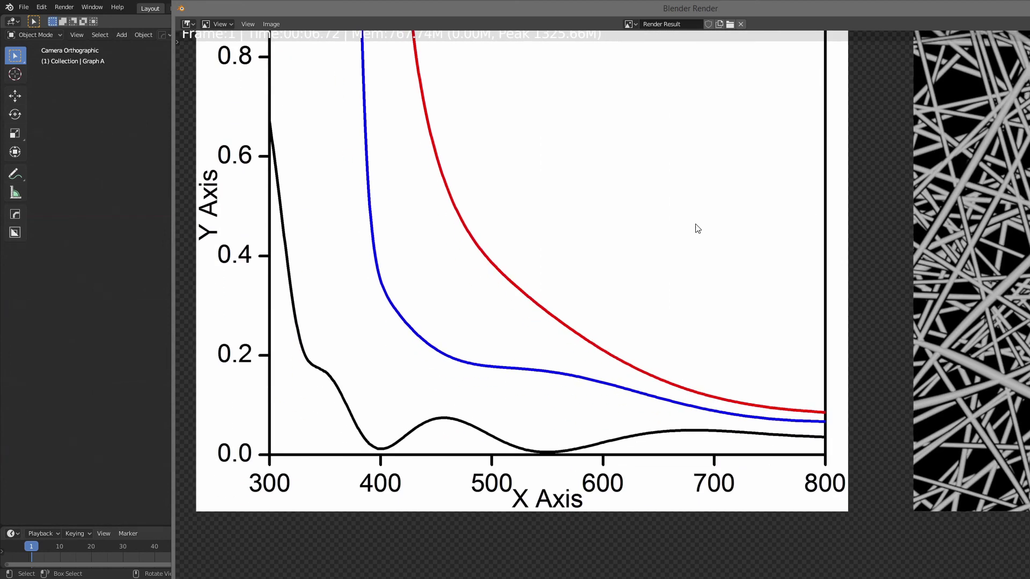
{"action": "scroll", "coordinate": [697, 229], "scroll_direction": "up", "scroll_amount": 1}
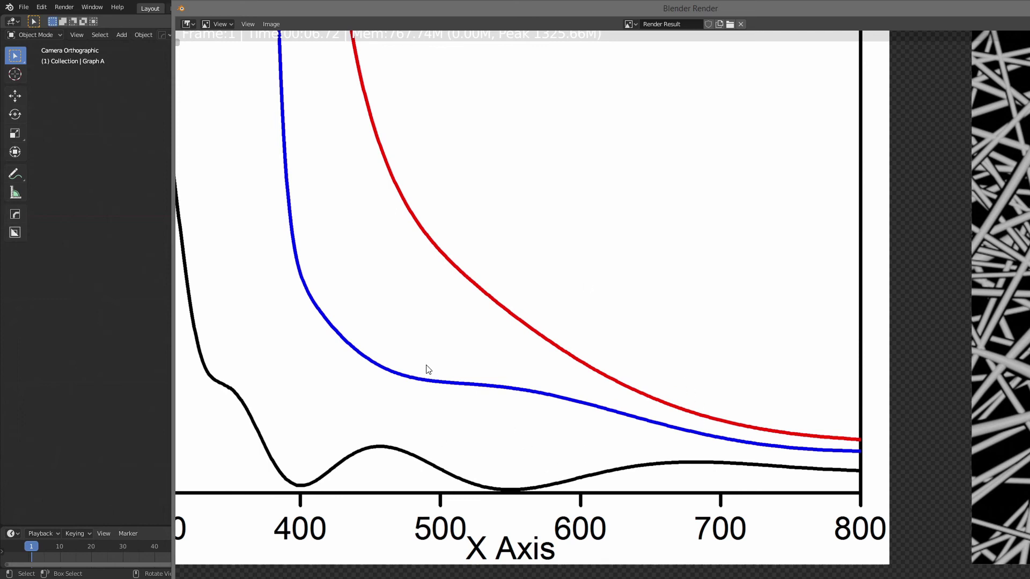
{"action": "scroll", "coordinate": [429, 370], "scroll_direction": "down", "scroll_amount": 3}
{"action": "scroll", "coordinate": [682, 242], "scroll_direction": "down", "scroll_amount": 1}
{"action": "scroll", "coordinate": [719, 219], "scroll_direction": "down", "scroll_amount": 3}
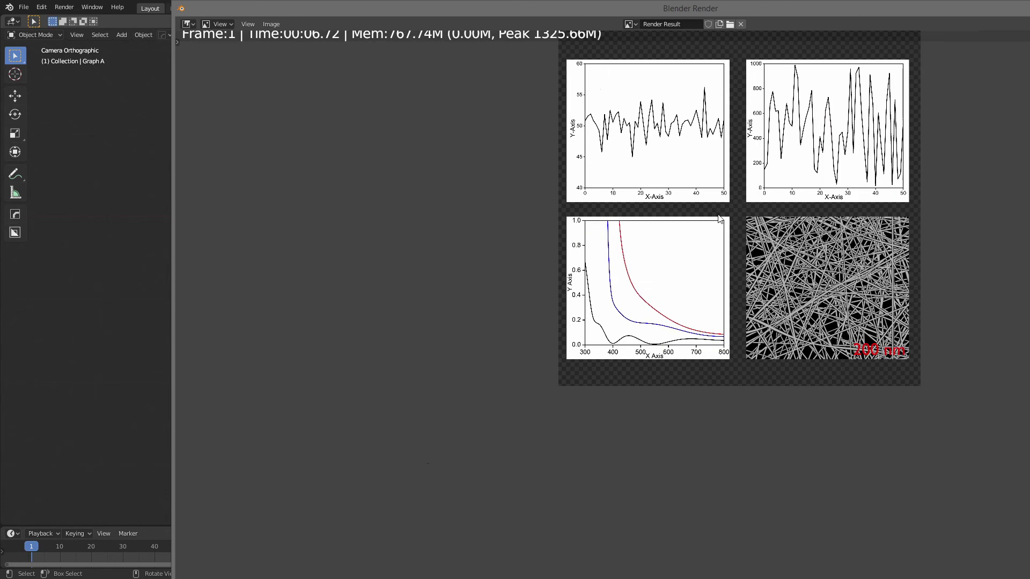
{"action": "middle_click_drag", "start_coordinate": [781, 166], "coordinate": [615, 256]}
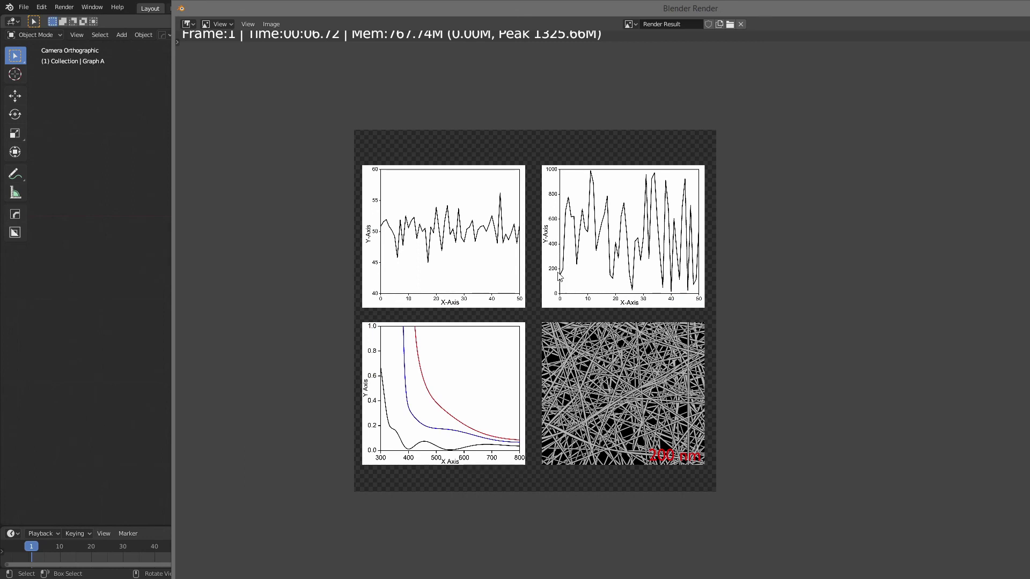
{"action": "left_click_drag", "start_coordinate": [604, 9], "coordinate": [432, 25]}
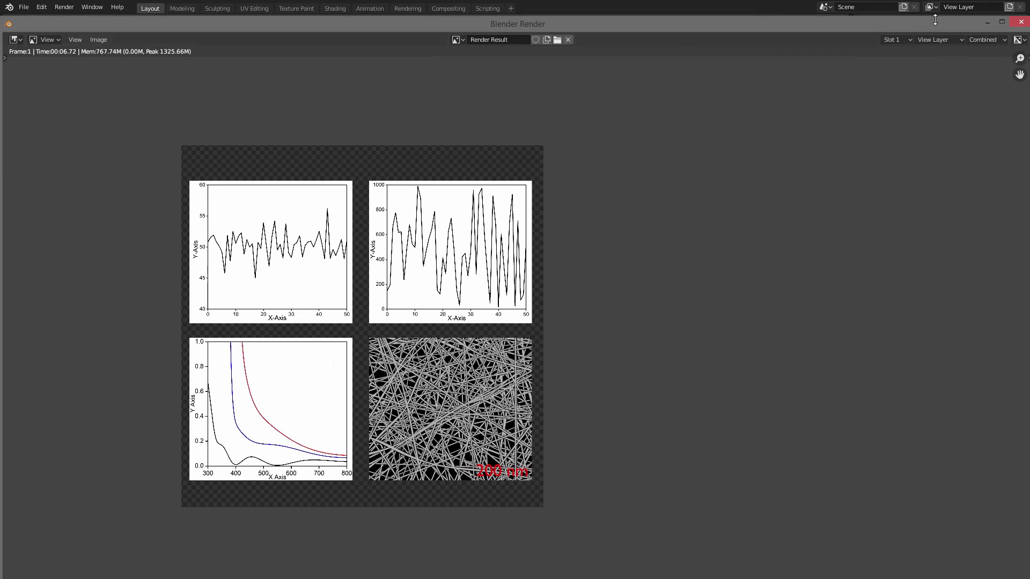
Close the render window, then select Image D, clear the selection and select Graph A
{"action": "left_click", "coordinate": [1018, 24]}
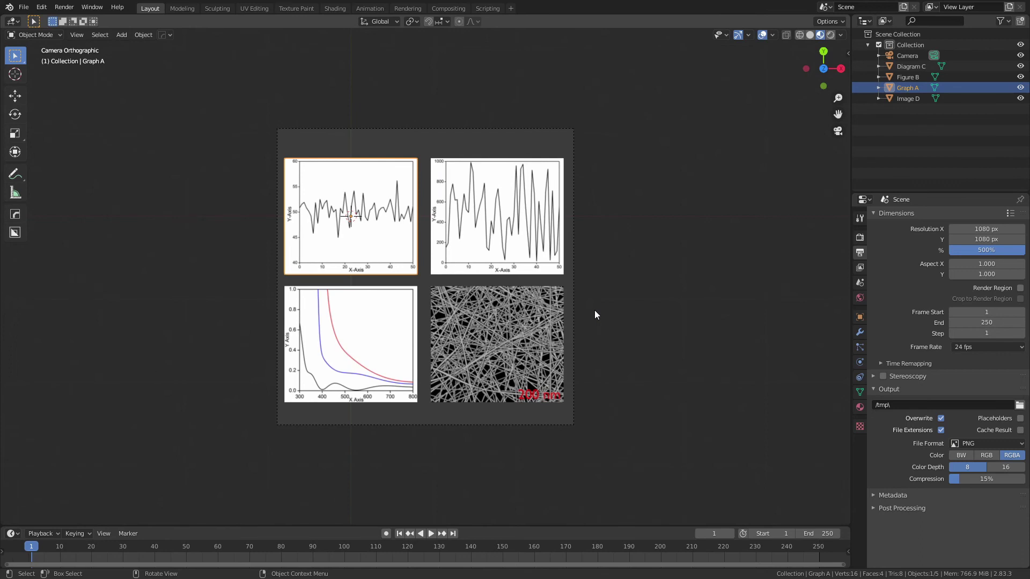
{"action": "left_click", "coordinate": [519, 354]}
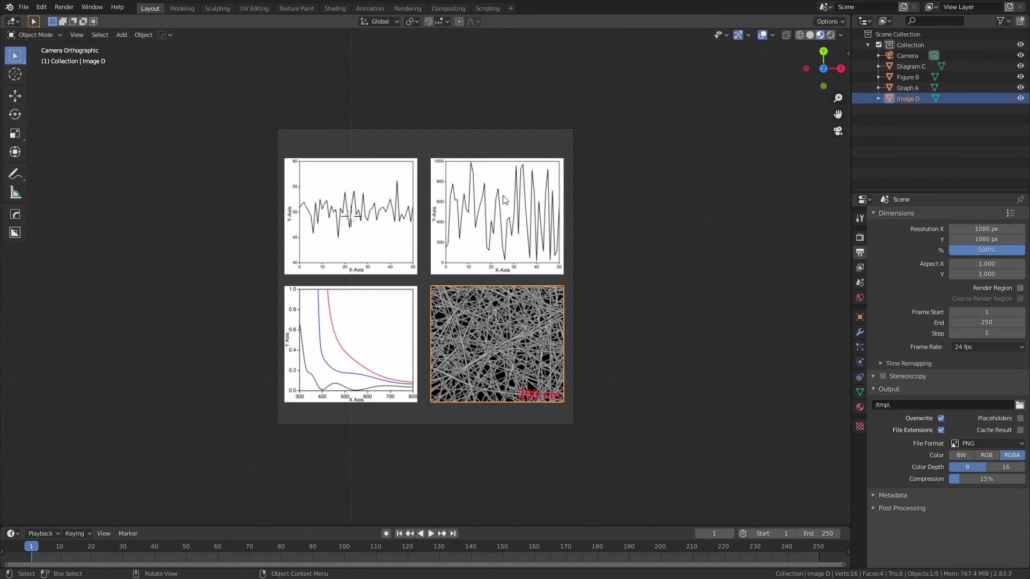
{"action": "left_click", "coordinate": [626, 127]}
{"action": "left_click", "coordinate": [299, 225]}
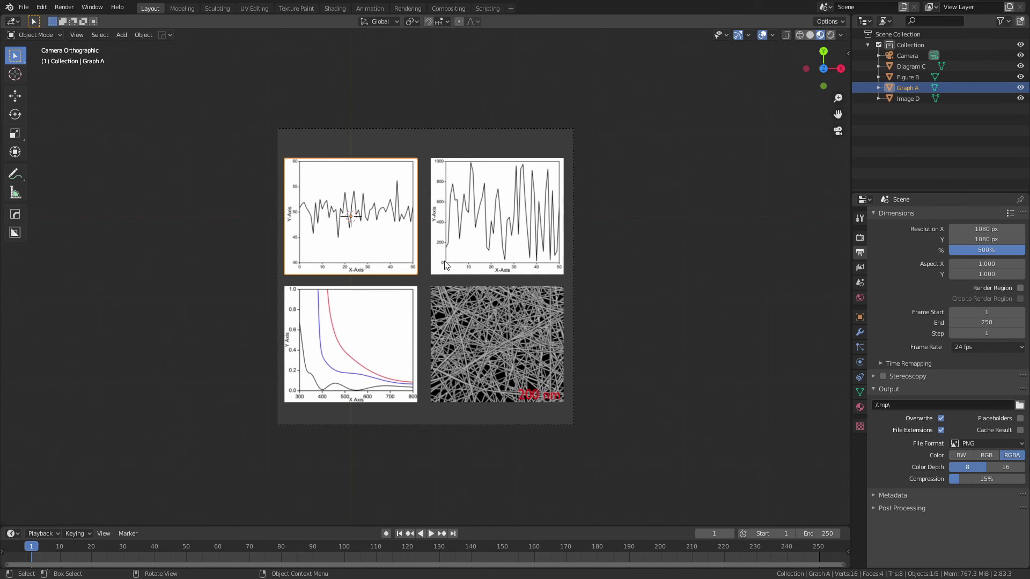
Pack the four external image files (graphs and SEM images) into the .blend file
{"action": "left_click", "coordinate": [27, 9]}
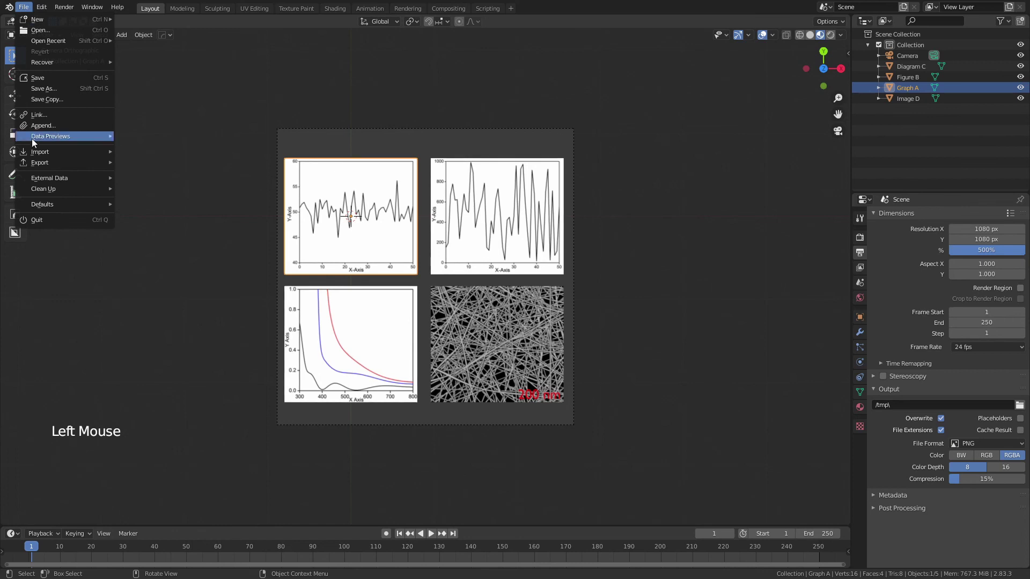
{"action": "mouse_move", "coordinate": [53, 166]}
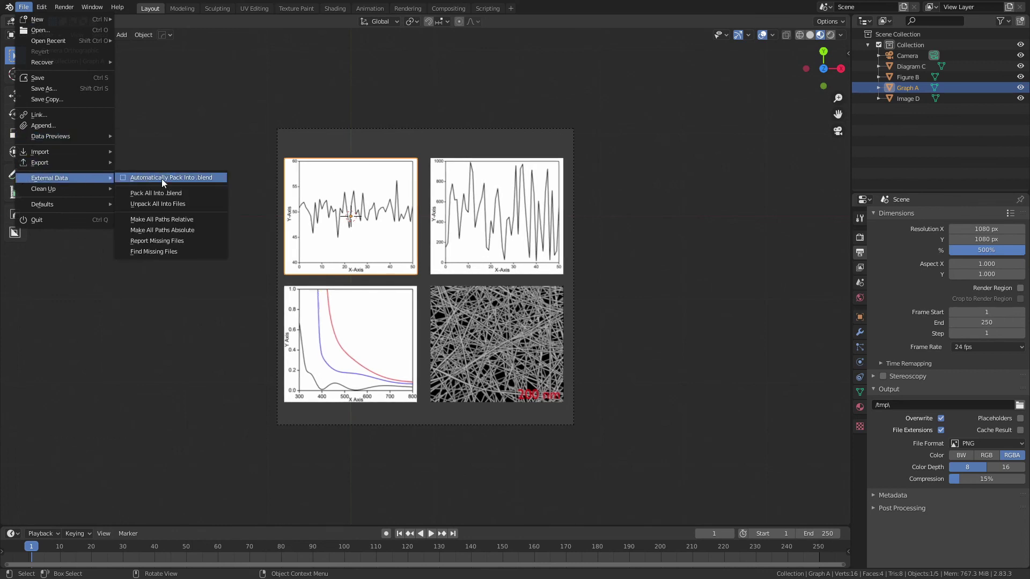
{"action": "left_click", "coordinate": [196, 194]}
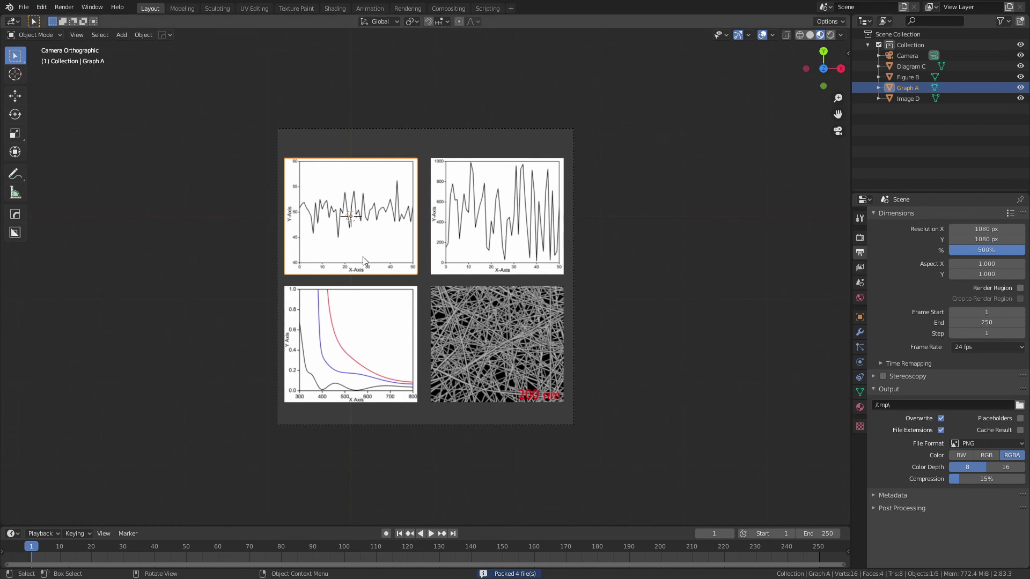
{"action": "left_click", "coordinate": [496, 207]}
{"action": "left_click", "coordinate": [391, 326]}
{"action": "left_click", "coordinate": [523, 340]}
{"action": "left_click", "coordinate": [522, 340]}
{"action": "left_click", "coordinate": [377, 321]}
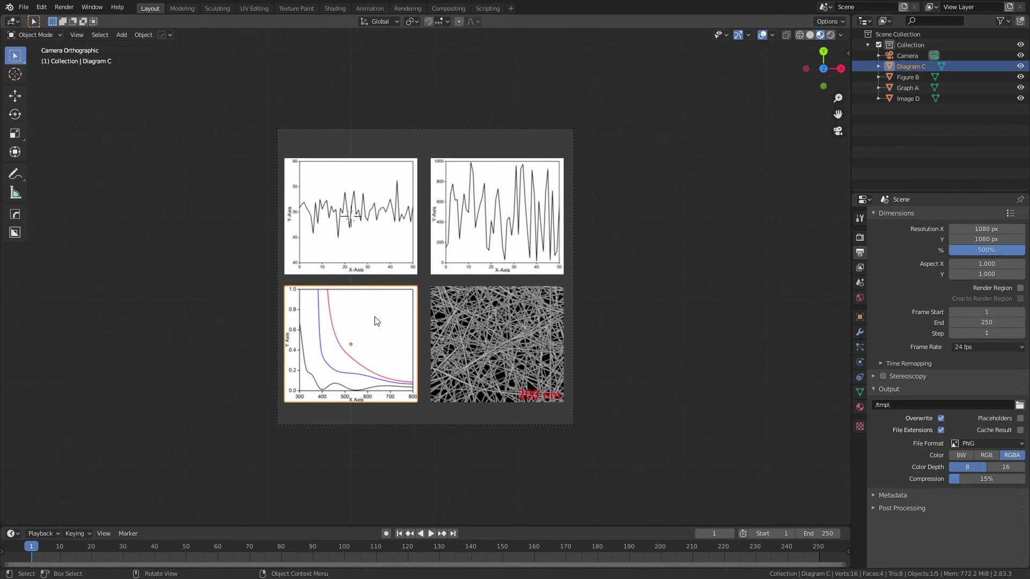
{"action": "left_click", "coordinate": [423, 281]}
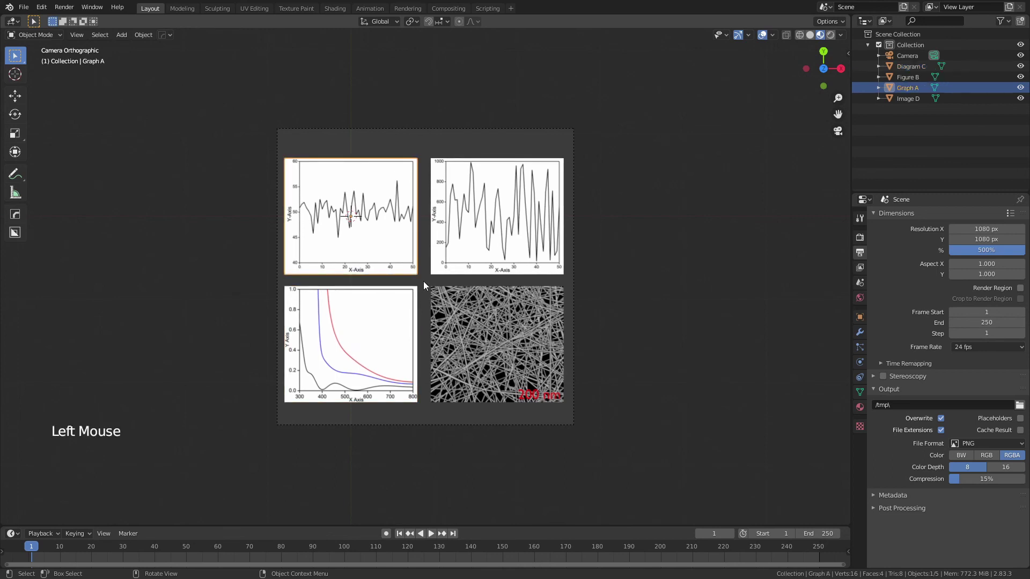